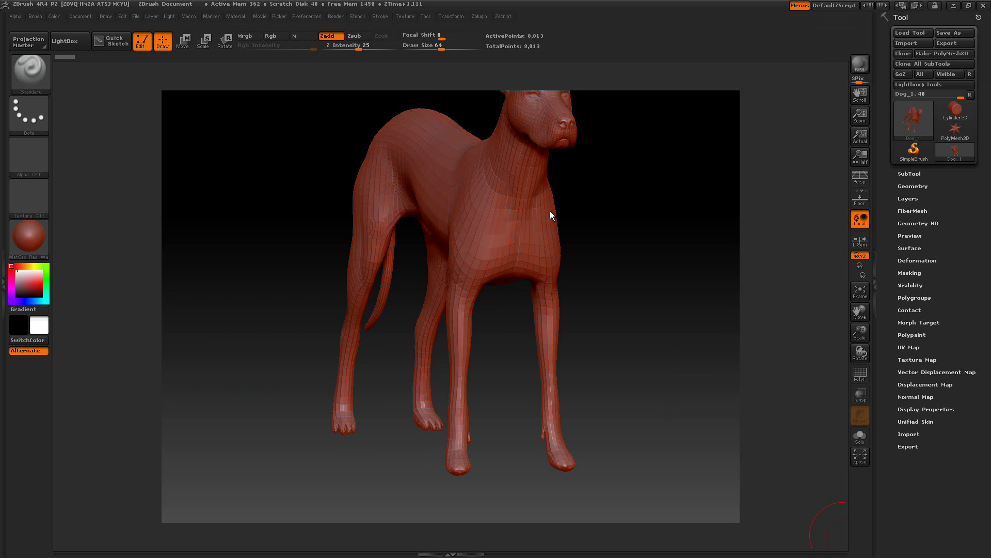
- Examine the dog model's legs and paws from several angles, briefly displaying the polygon wireframe
left_click_drag(615, 245, 630, 275)
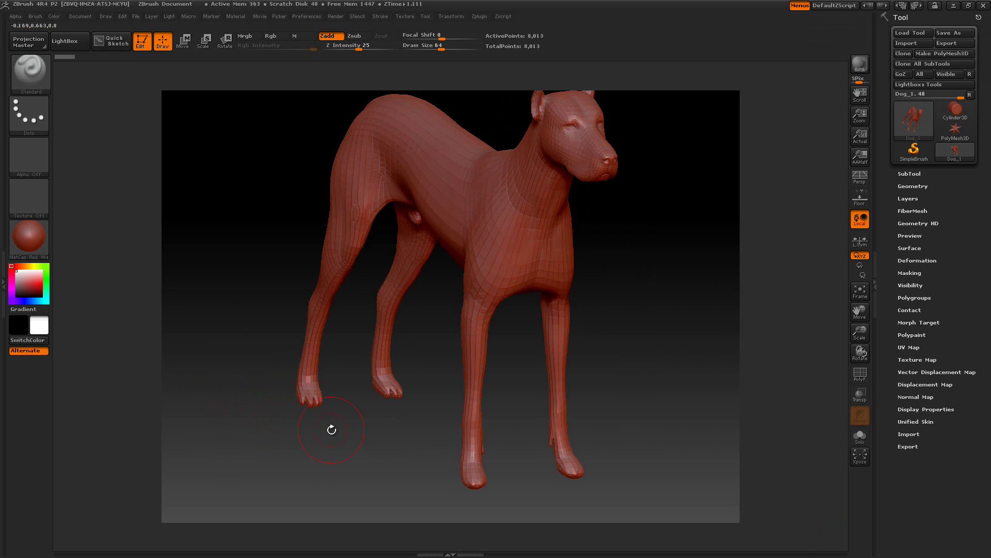
left_click_drag(308, 437, 356, 481, "alt")
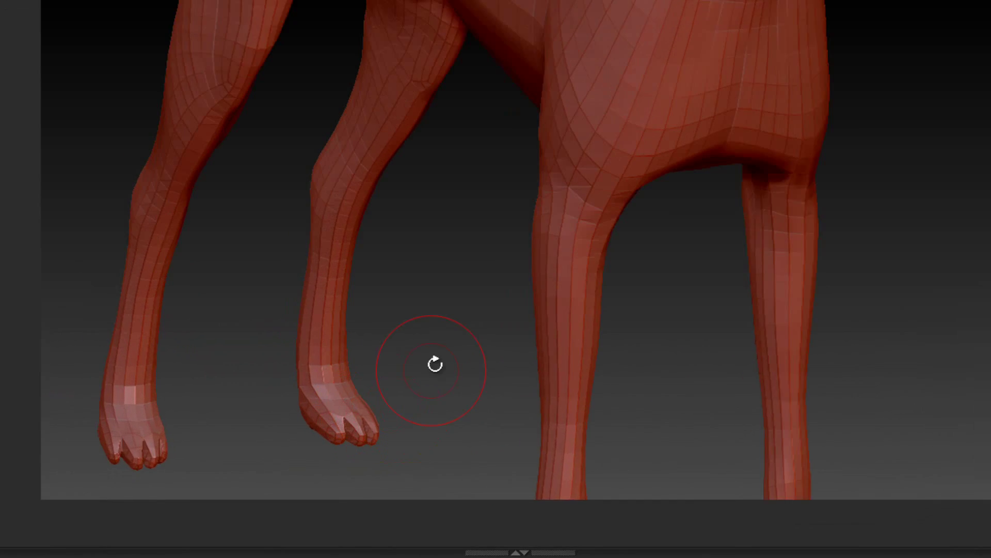
left_click_drag(426, 257, 407, 33, "alt")
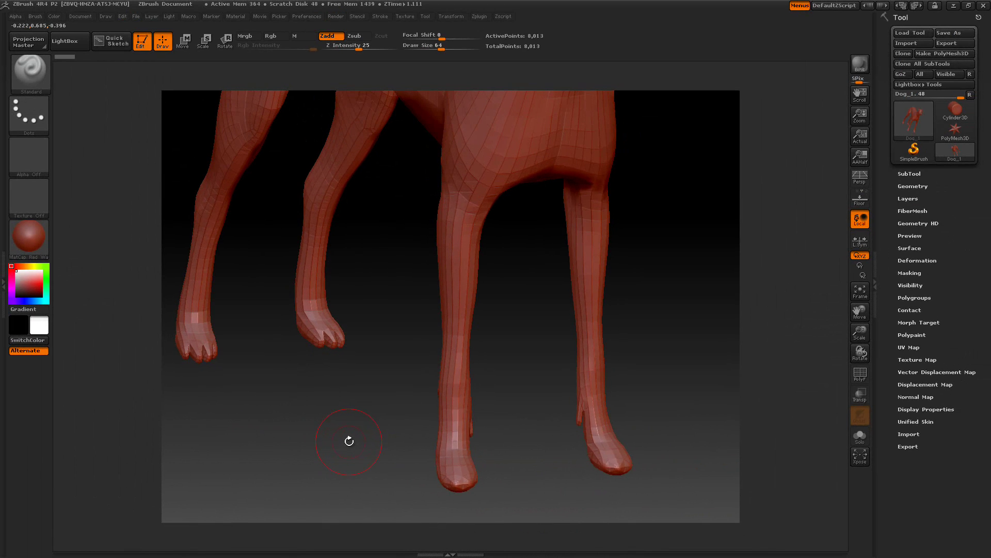
left_click(861, 380)
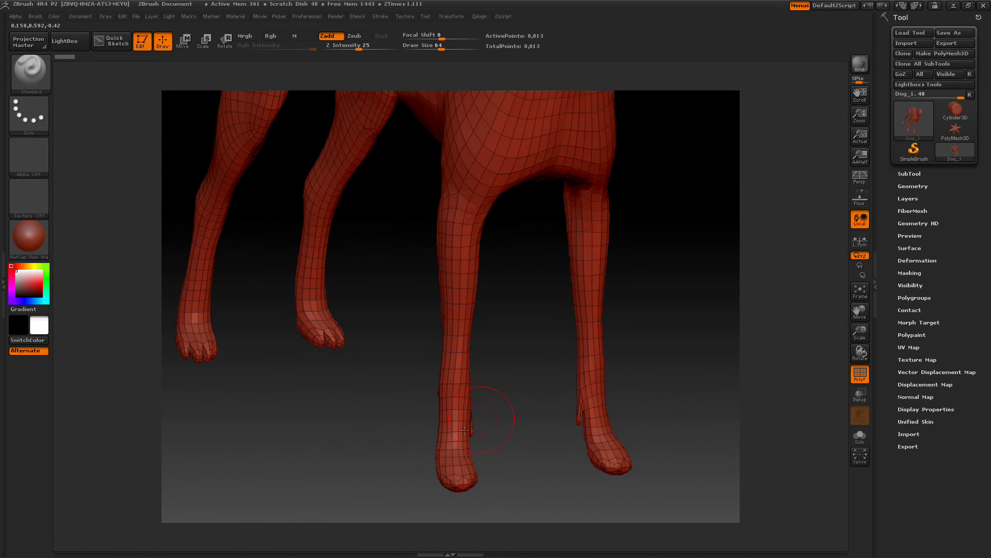
left_click(861, 376)
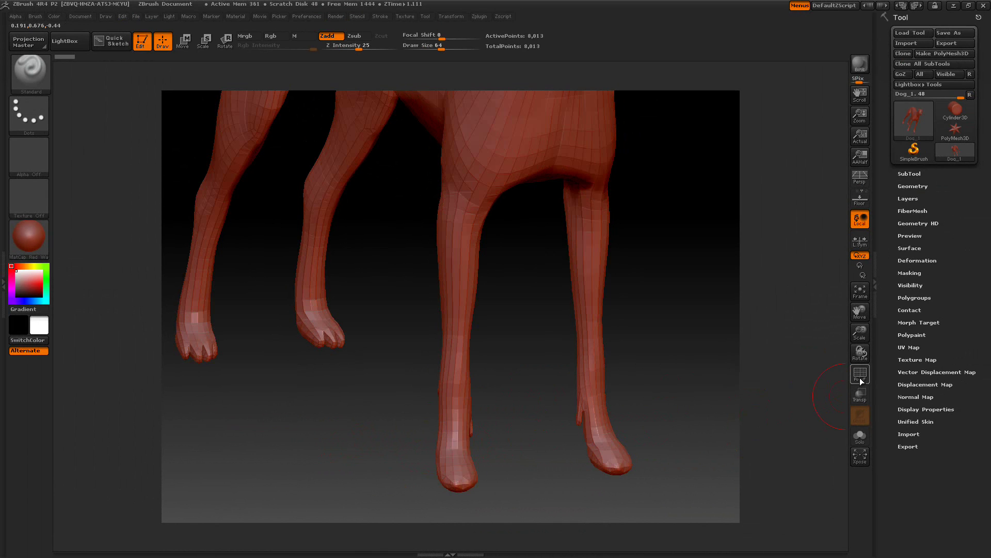
mouse_move(400, 410)
left_mouse_down()
mouse_move(500, 406)
mouse_move(454, 390)
left_mouse_up()
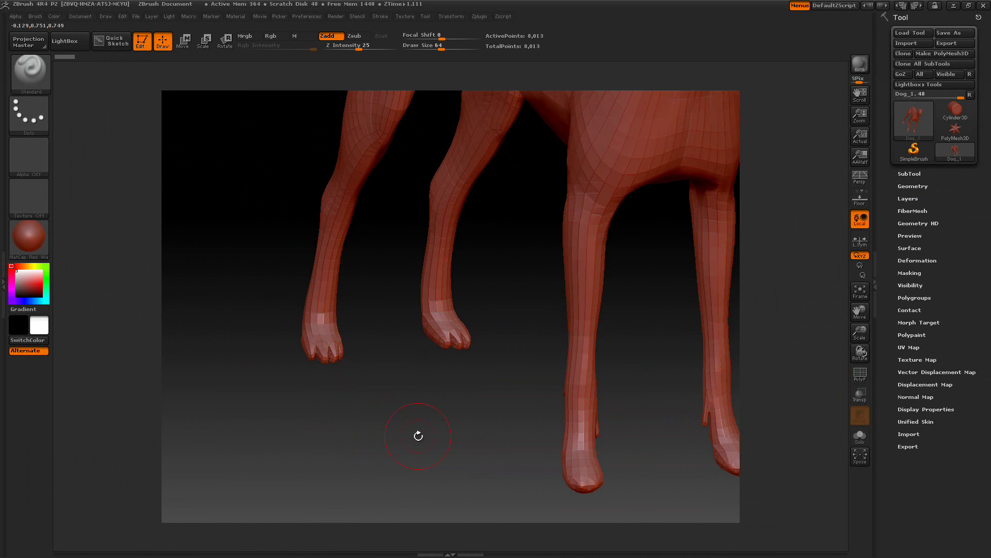
mouse_move(416, 434)
left_mouse_down()
mouse_move(437, 430)
mouse_move(411, 430)
mouse_move(431, 433)
mouse_move(428, 445)
left_mouse_up()
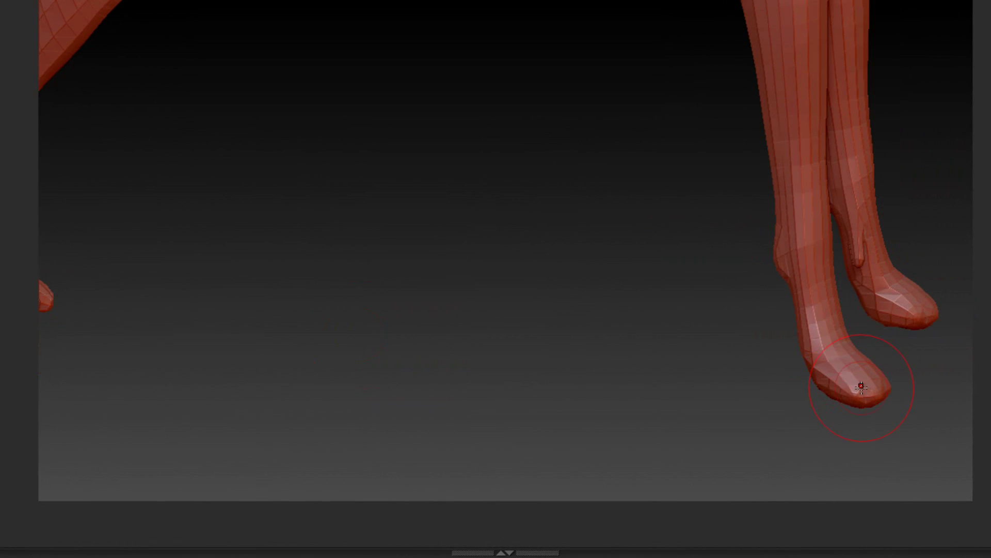
left_click_drag(598, 372, 742, 335)
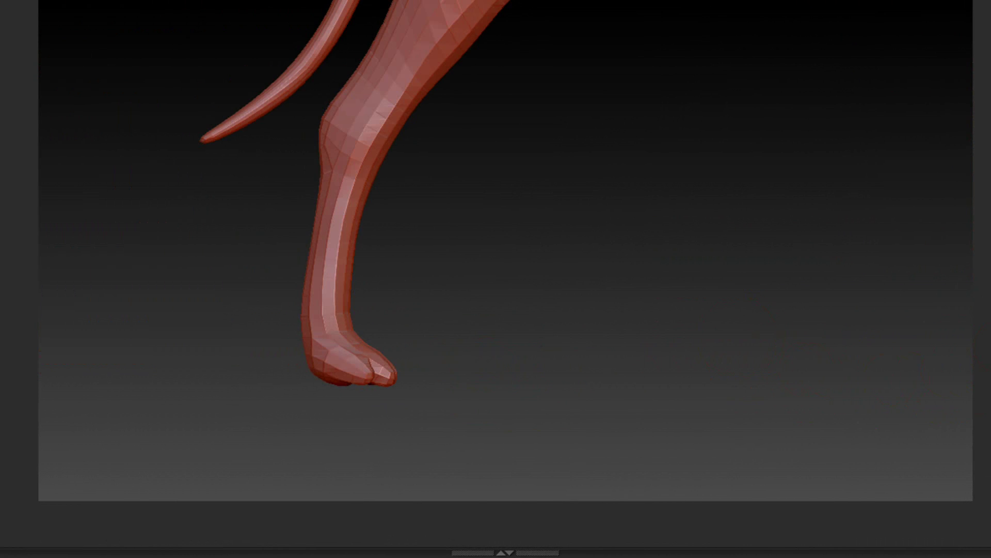
- Show the polygon wireframe and isolate one hind paw by hiding the rest of the mesh, with its toes facing forward
key("shift+f")
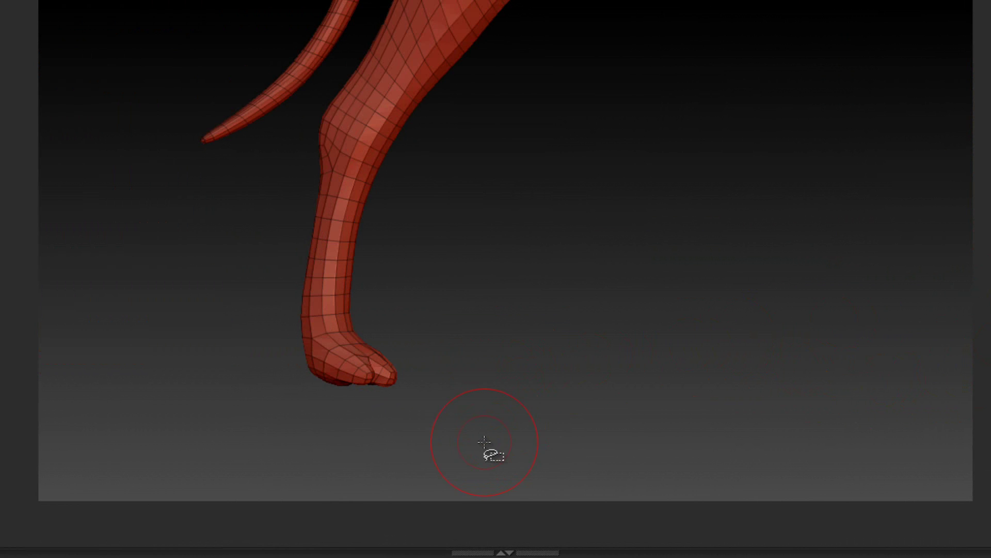
left_click_drag(484, 442, 270, 321, "ctrl+shift")
left_click_drag(507, 361, 454, 361)
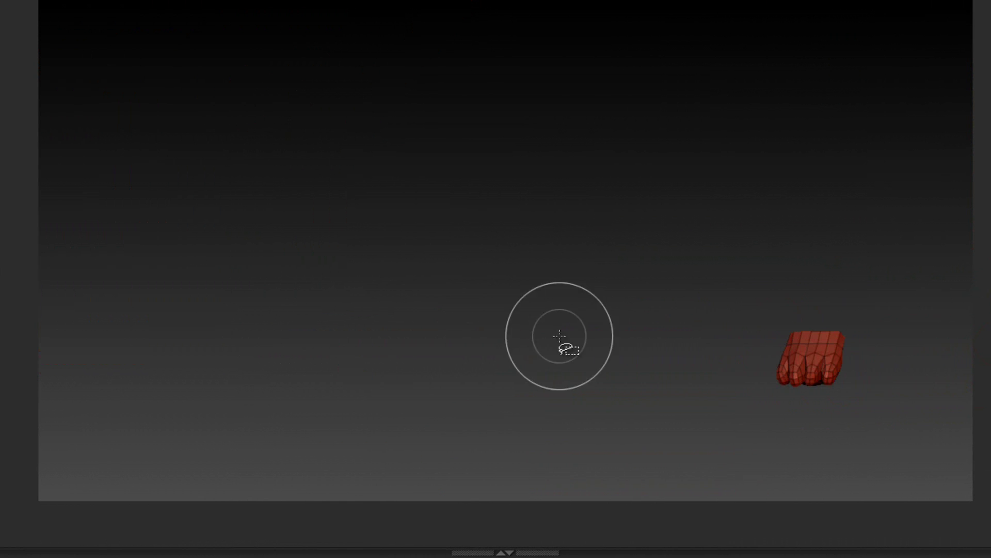
mouse_move(560, 336)
left_mouse_down()
mouse_move(447, 277)
mouse_move(239, 215)
mouse_move(368, 145)
mouse_move(566, 323)
left_mouse_up()
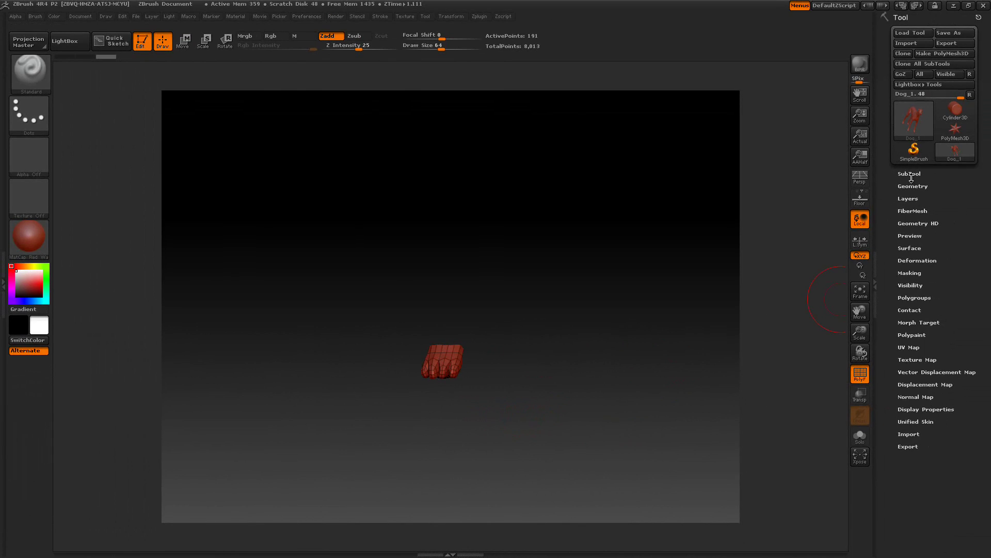
- Duplicate the isolated paw subtool and make the upper entry, Dog_2, active
left_click(911, 174)
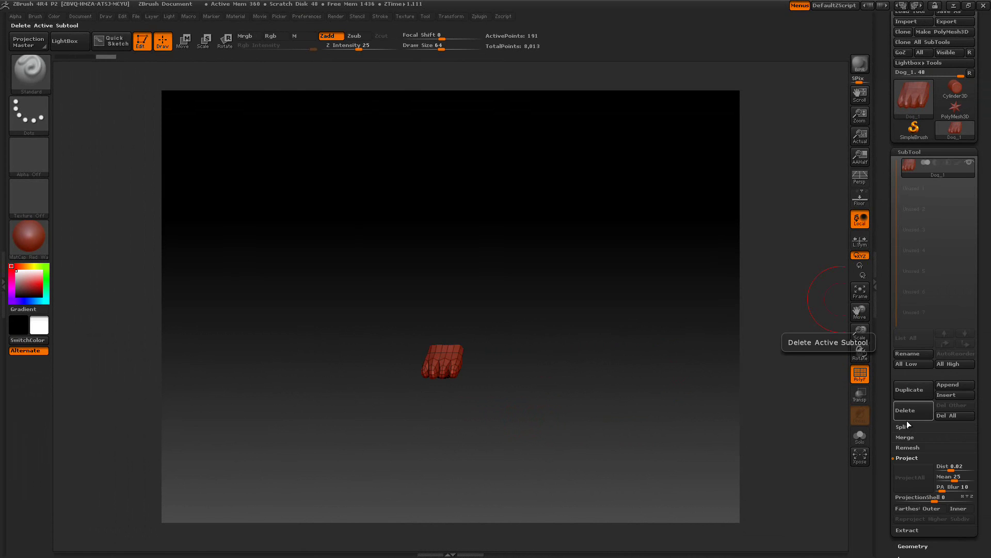
left_click(907, 392)
mouse_move(915, 182)
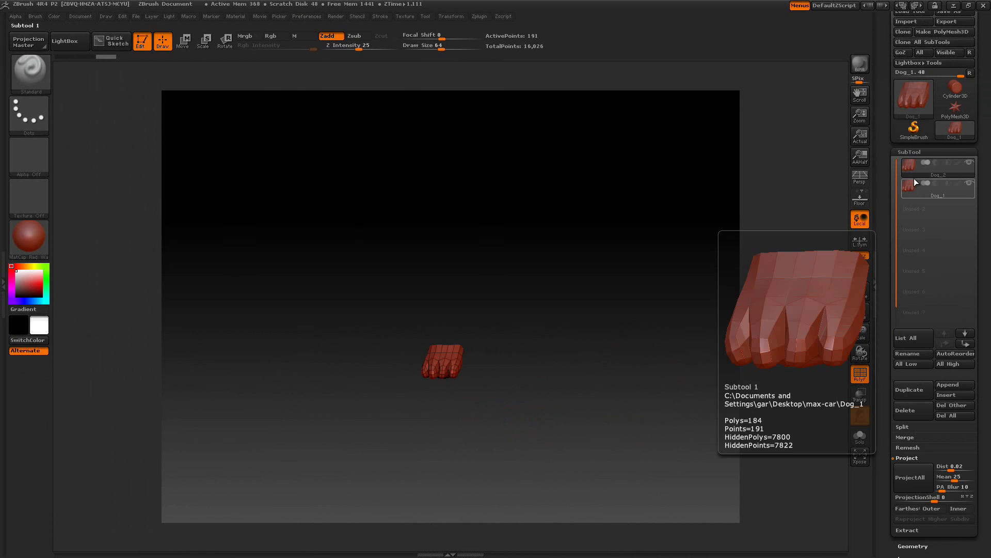
left_click(913, 172)
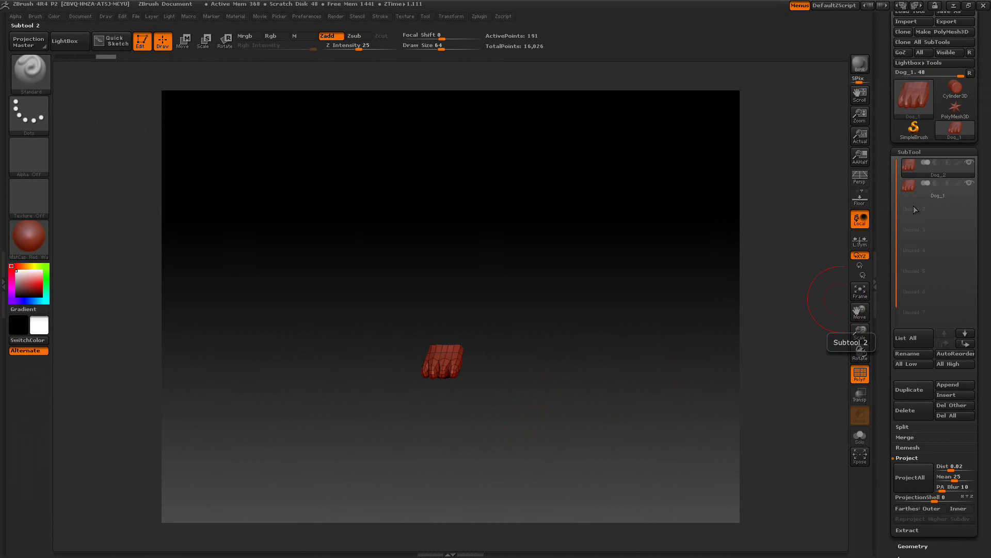
- Mirror the active paw subtool across the X axis using the Mirror deformation
left_click_drag(881, 217, 883, 150)
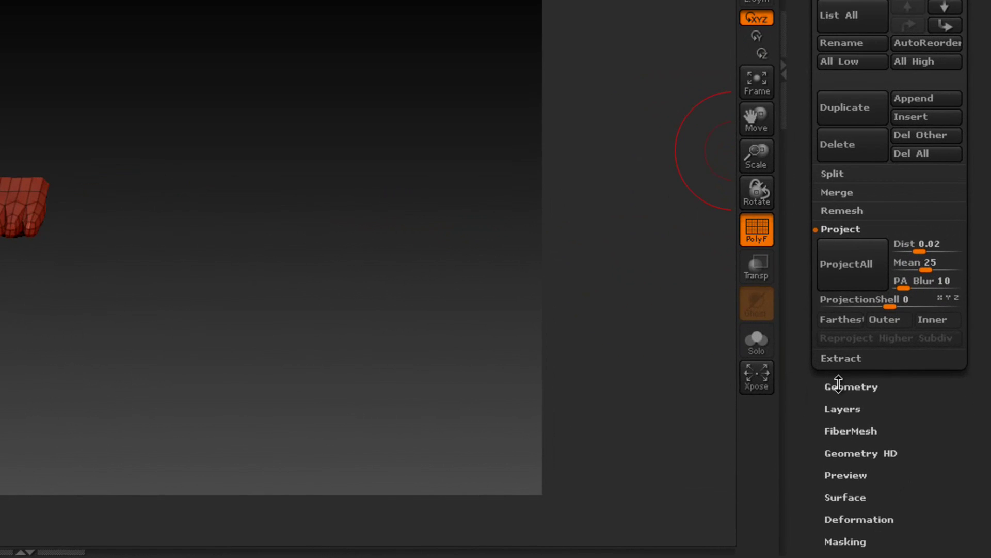
left_click_drag(820, 401, 806, 301)
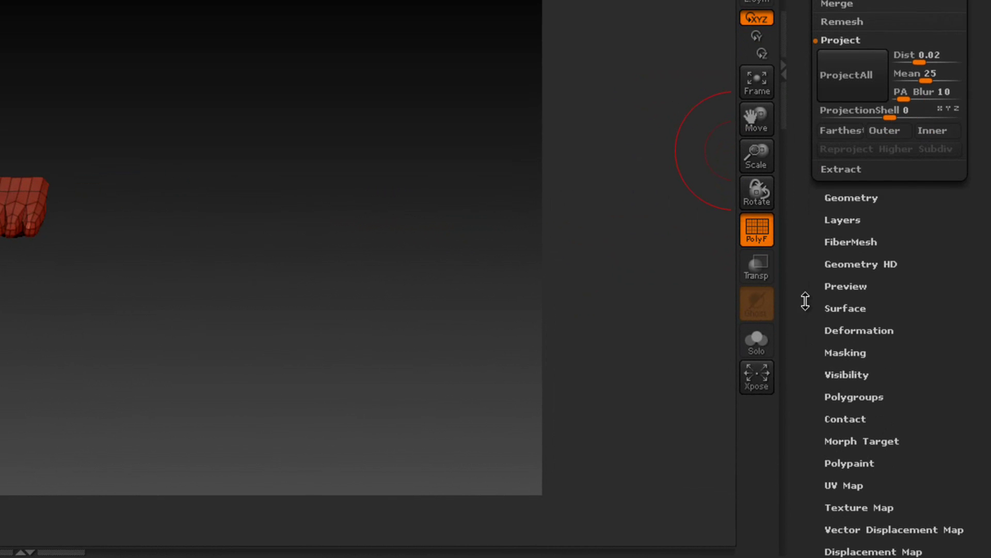
left_click(851, 331)
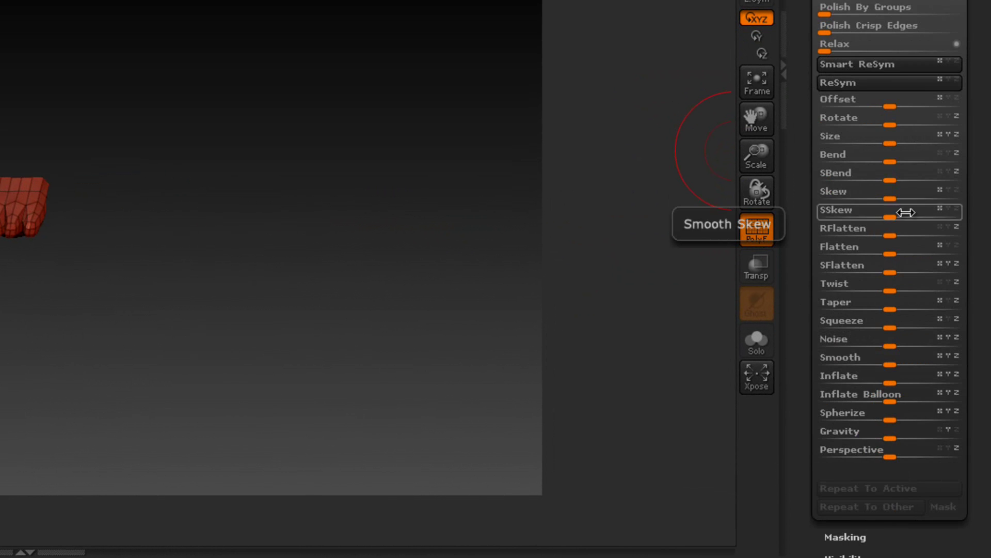
left_click(838, 65)
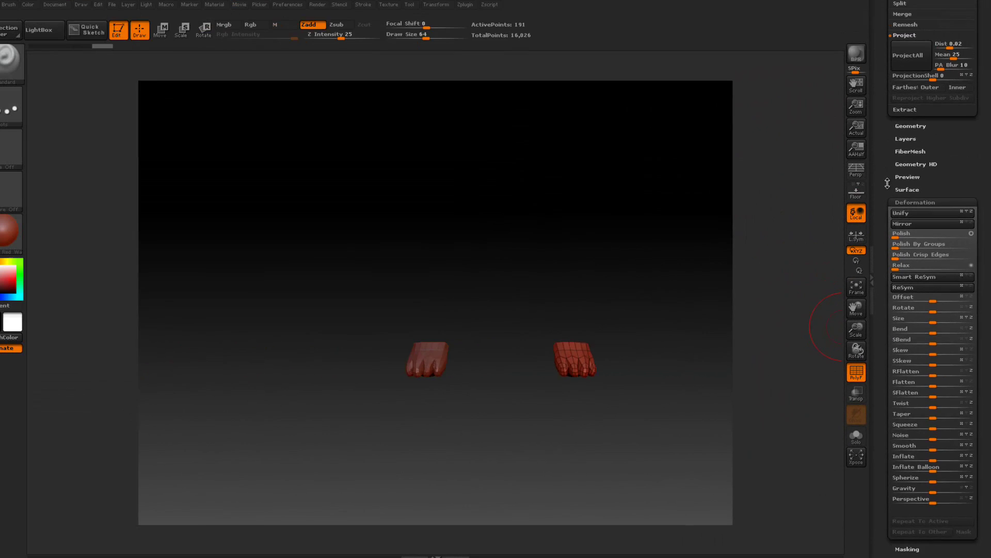
- Rename the mirrored paw subtool as Left
left_click_drag(892, 303, 892, 336)
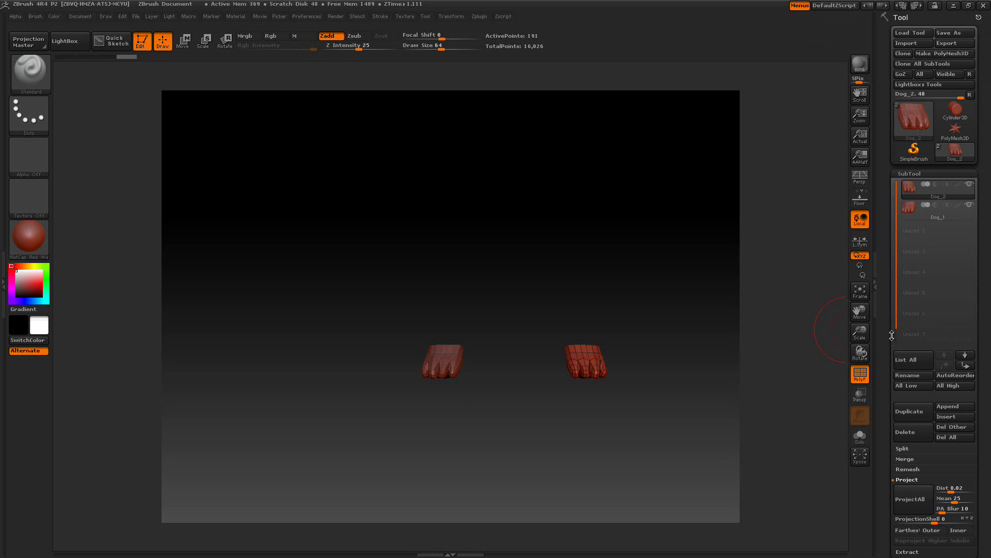
left_click(902, 375)
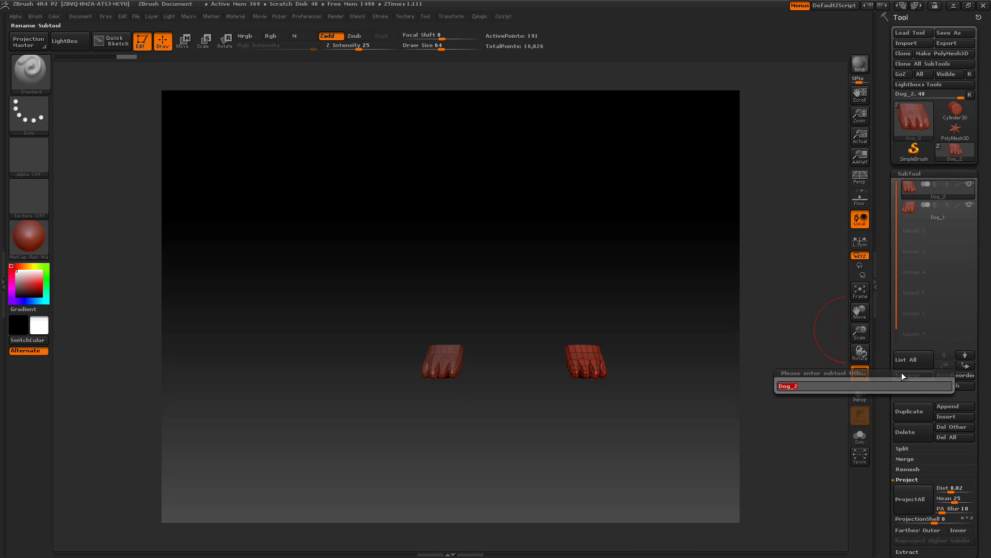
type("left")
key("Return")
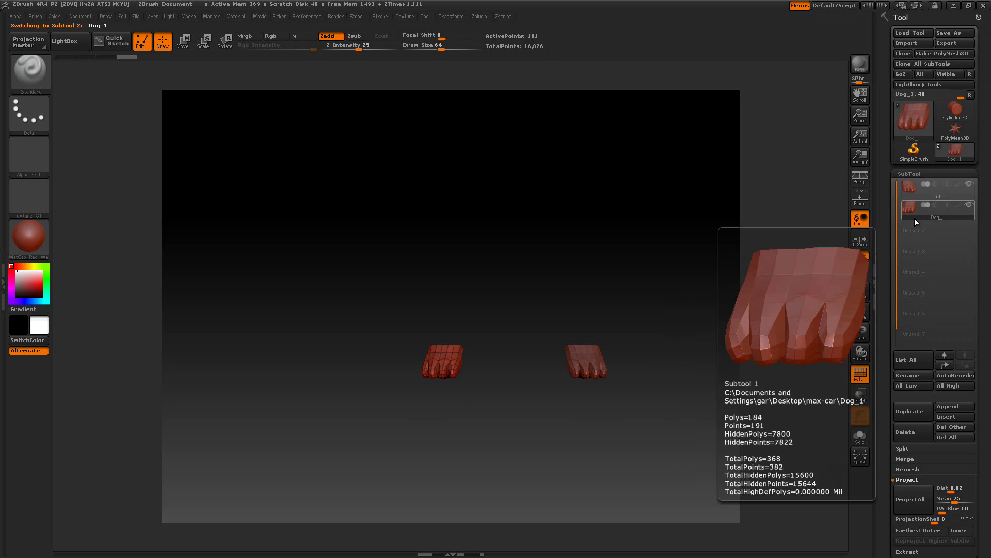
- Select the original paw subtool, Dog_1, and rename it Right
left_click(915, 215)
left_click(911, 374)
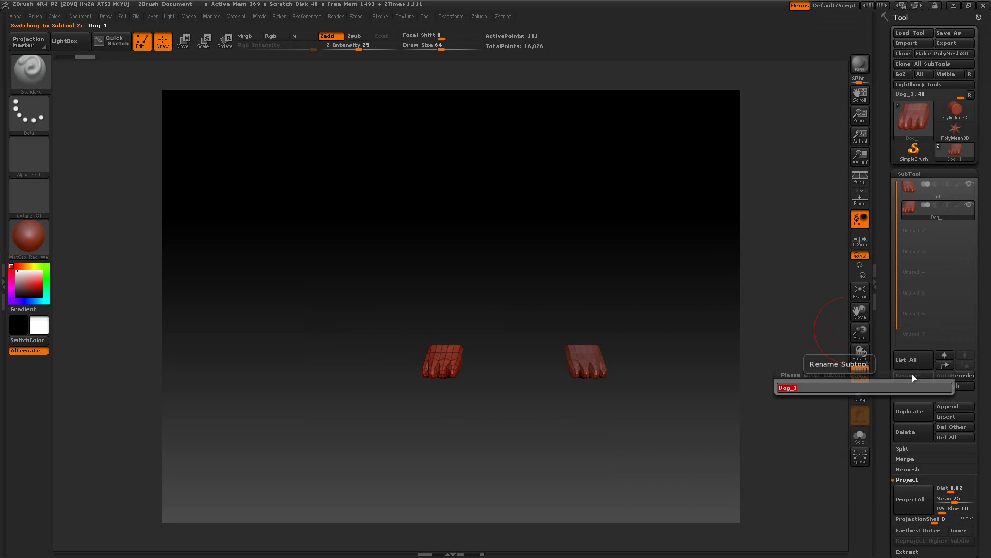
type("Right")
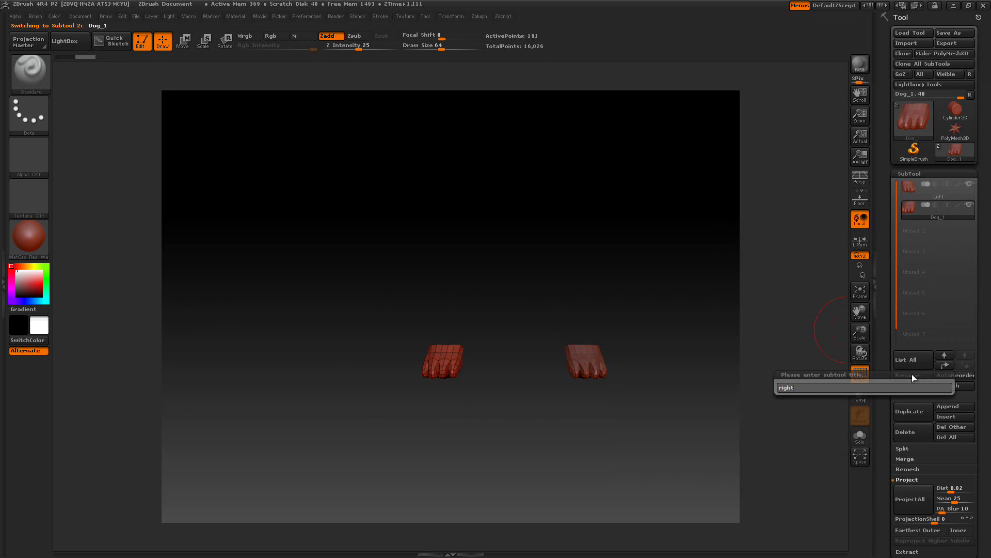
key("Return")
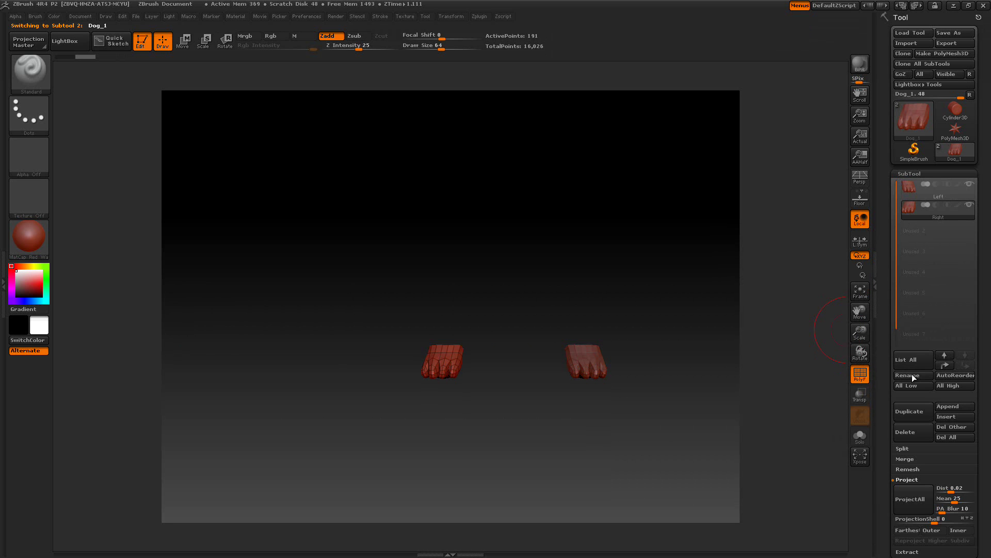
- Filter the sculpting brushes to those starting with I and choose the InsertCylinder brush
left_click(23, 76)
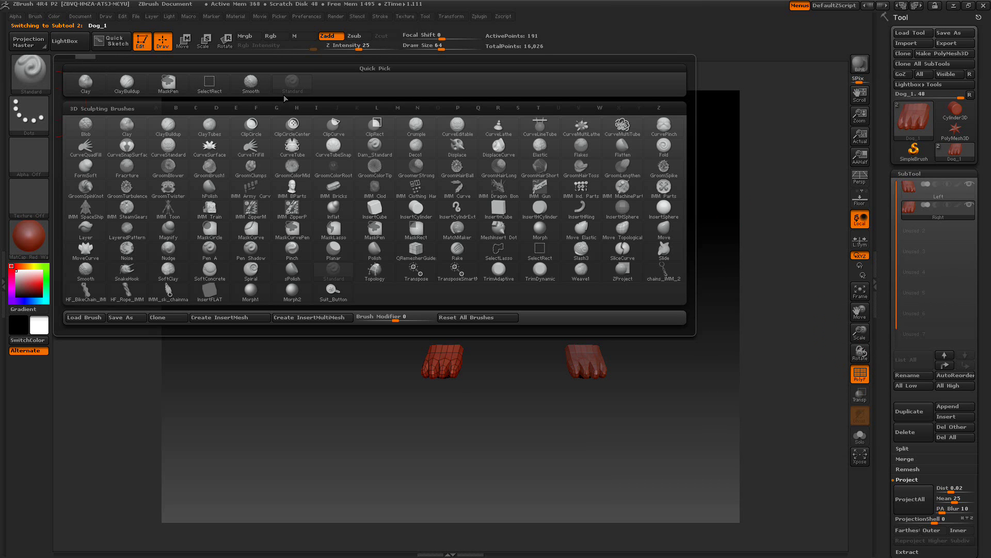
left_click(315, 108)
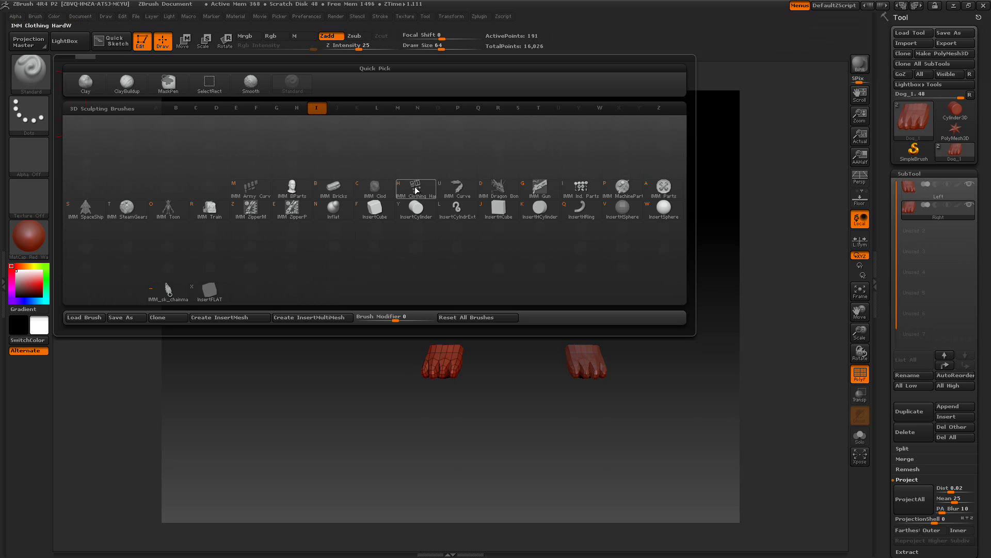
left_click(420, 206)
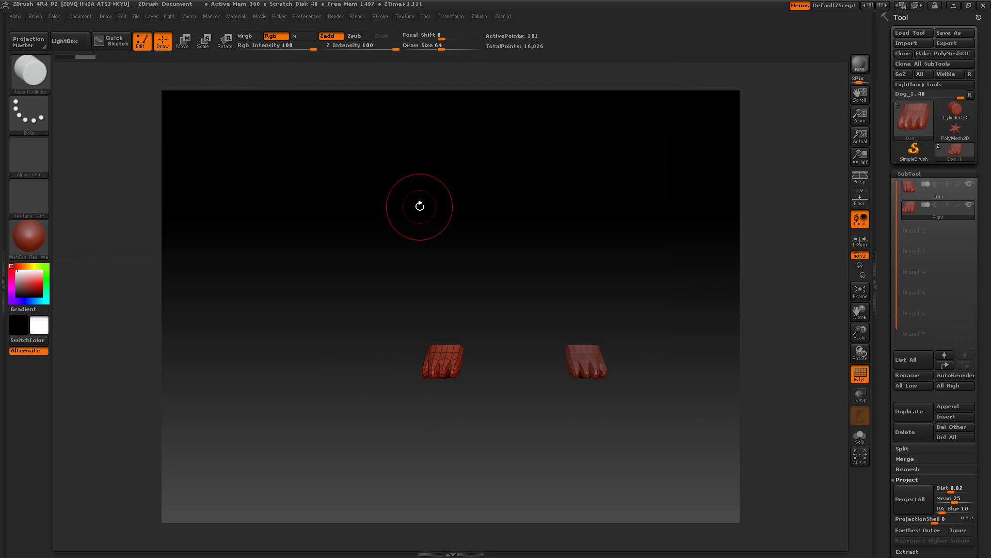
- Create an InsertMultiMesh brush from both paw subtools and choose its Right mesh
left_click(36, 70)
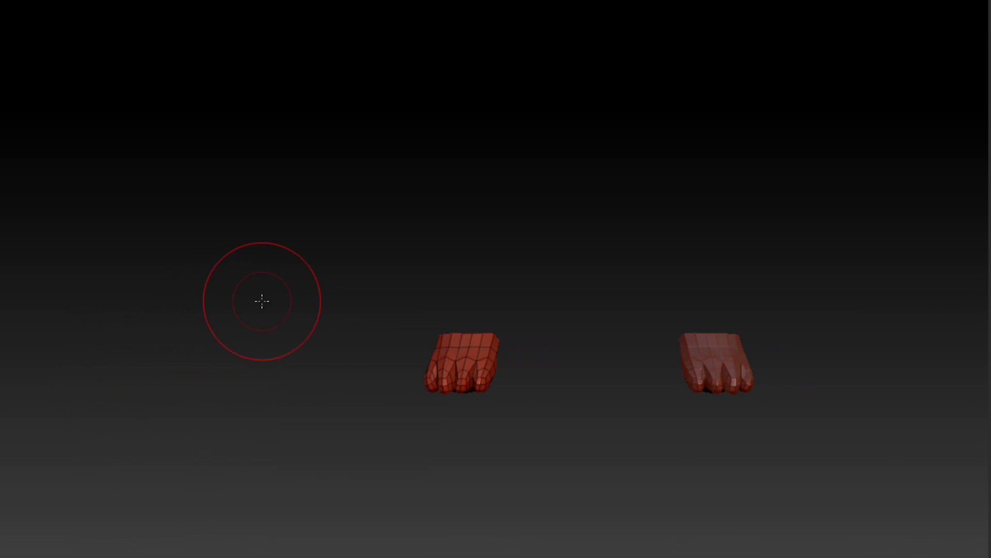
left_click_drag(262, 301, 117, 263, "alt")
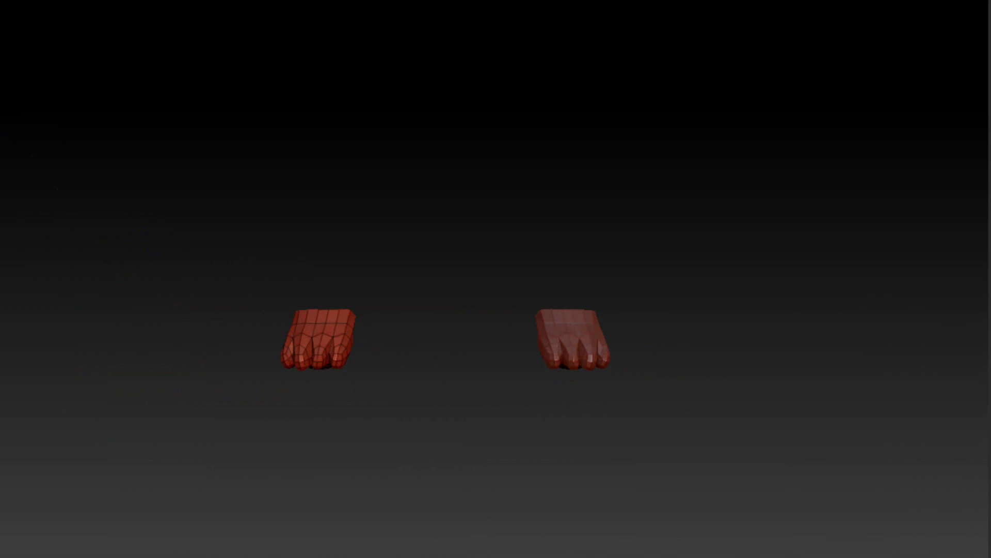
key("b")
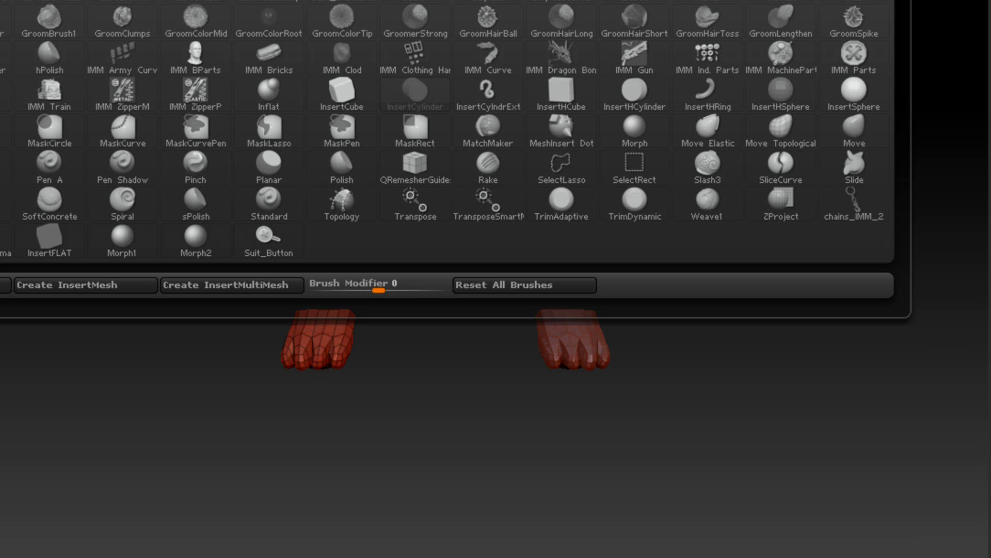
left_click(255, 286)
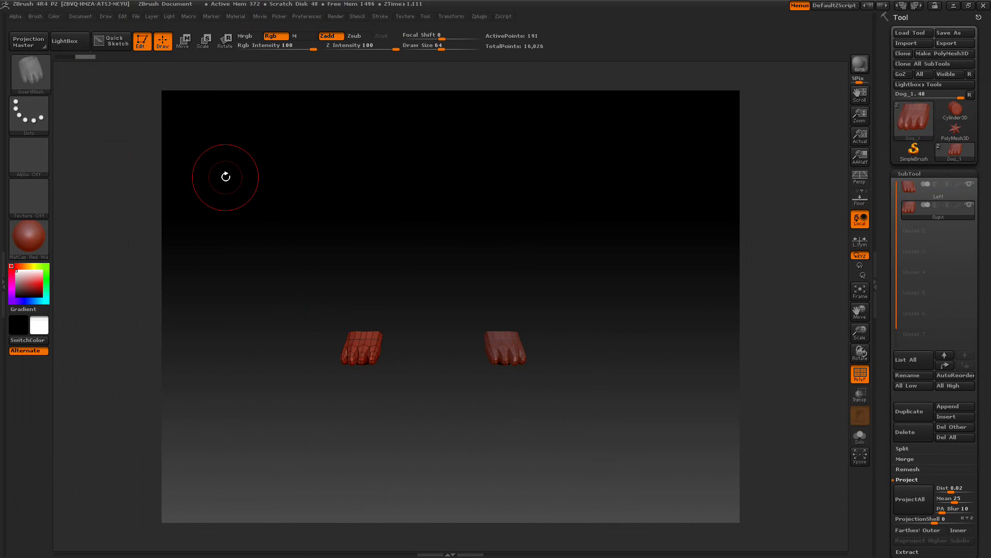
key("m")
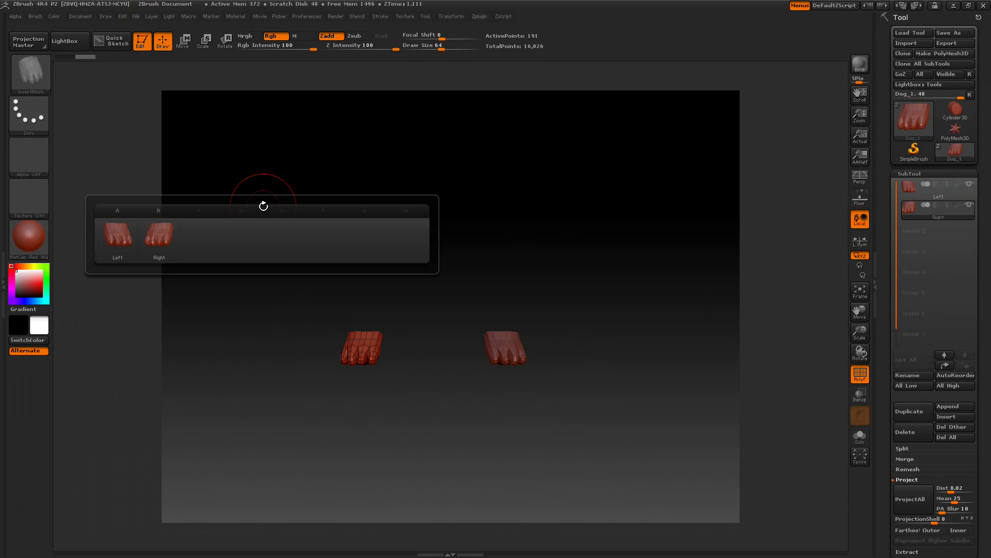
left_click(155, 240)
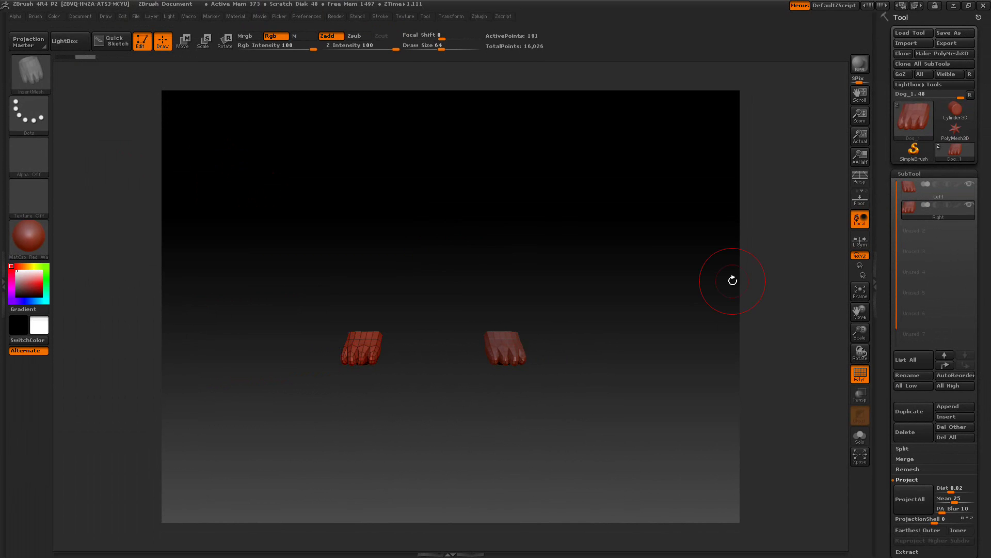
- Unhide the full dog mesh of the Right subtool and make the Left paw subtool active
left_click(665, 274, "ctrl+shift")
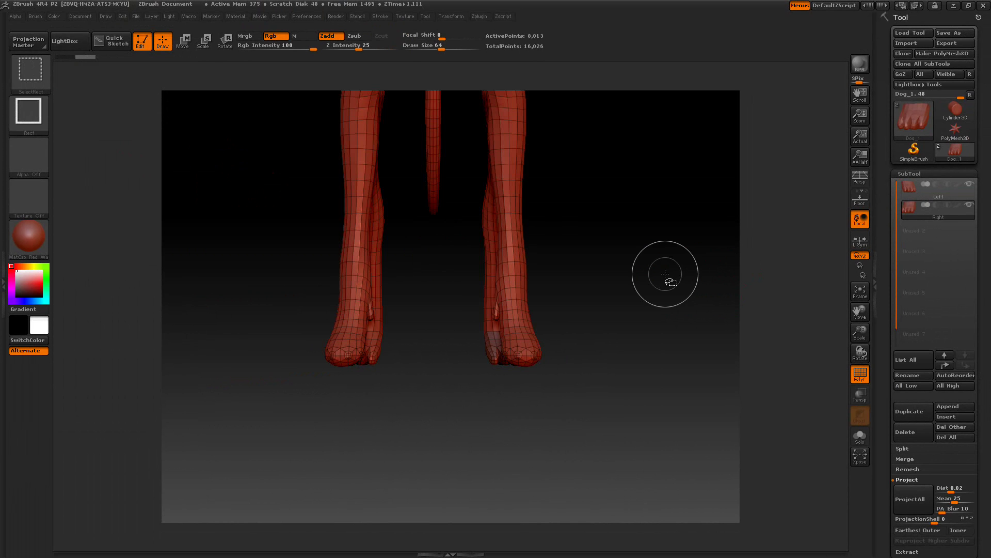
left_click(910, 198)
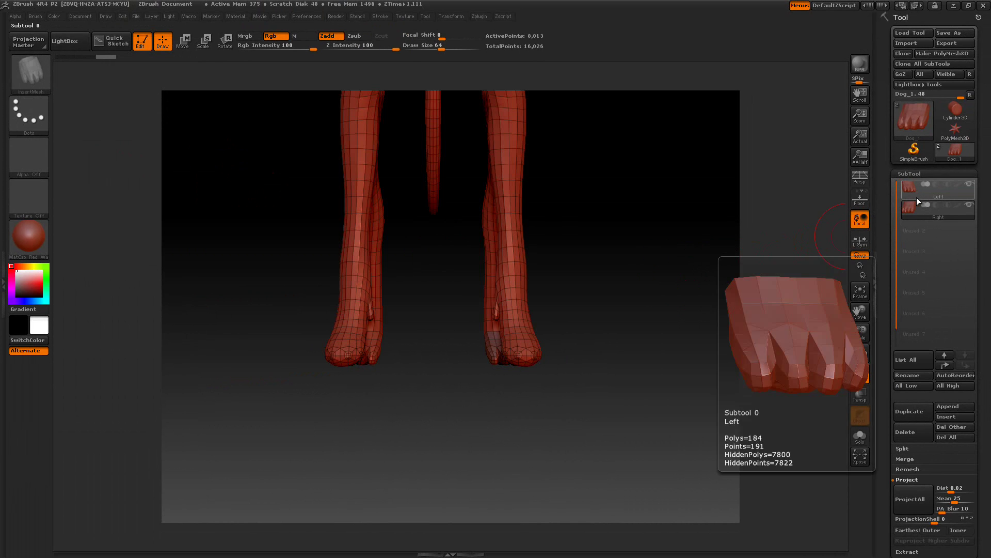
left_click_drag(604, 310, 614, 362, "alt")
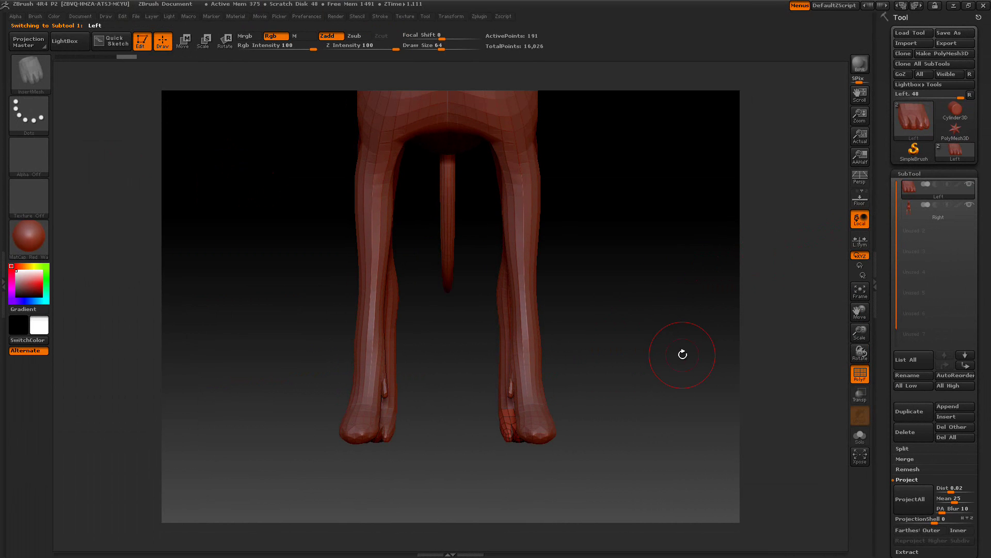
- Isolate the Left subtool in Solo mode, unhide its full mesh, and delete that subtool
left_click(857, 437)
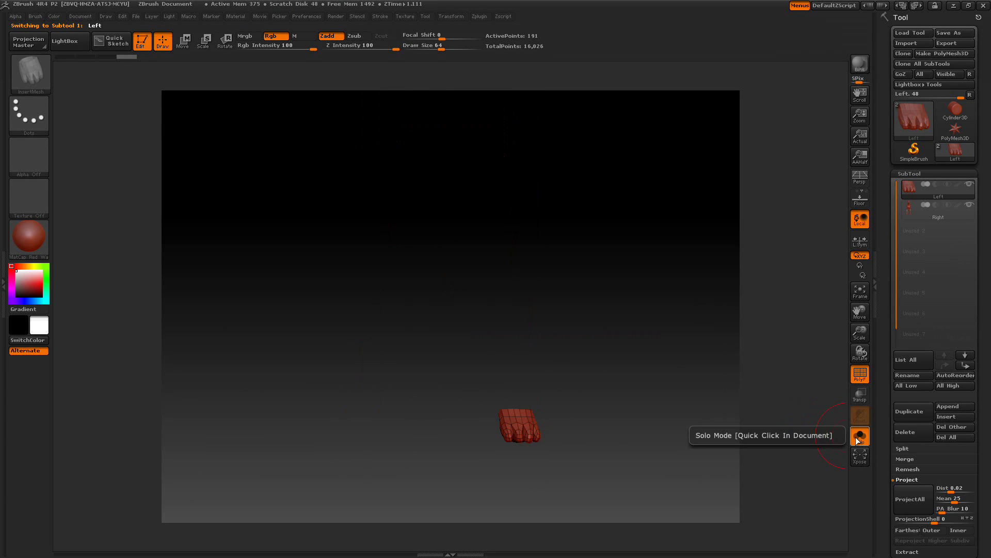
left_click(704, 369, "ctrl+shift")
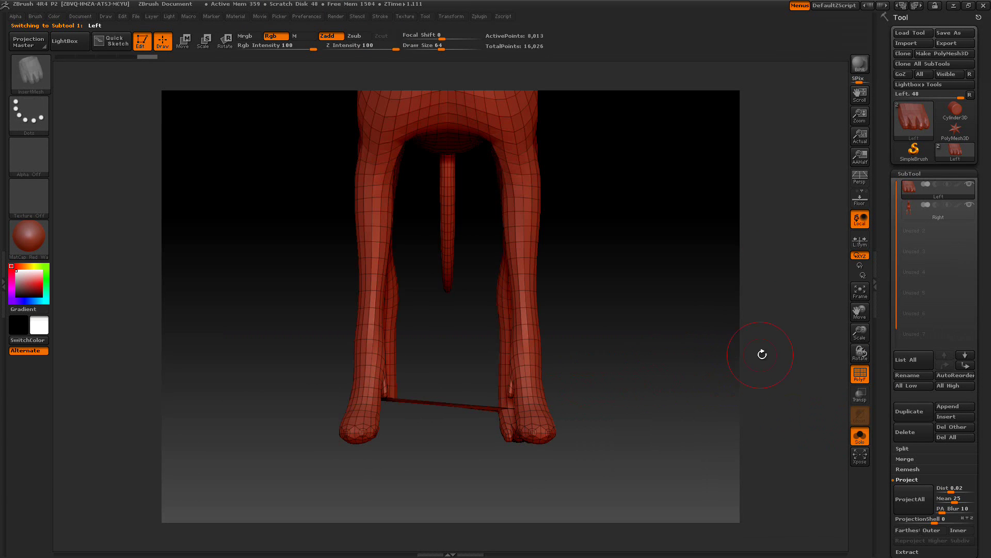
left_click_drag(769, 373, 692, 357)
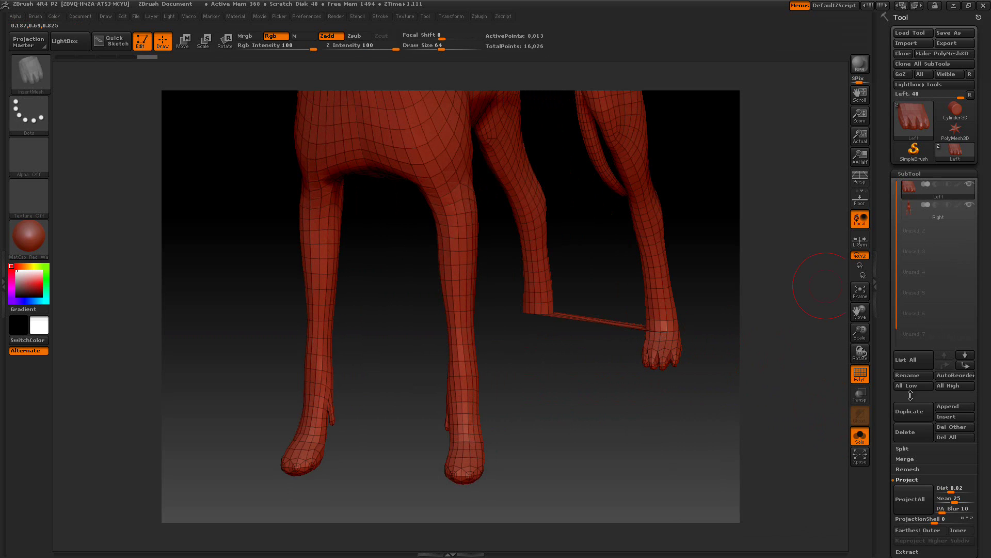
left_click(912, 432)
left_click(889, 452)
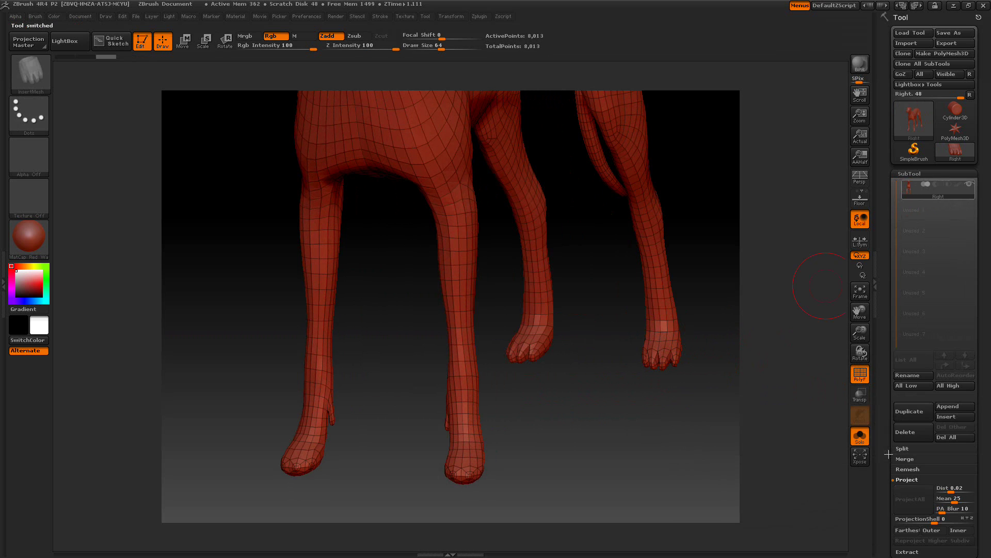
- Isolate the dog's right front foot below the ankle by hiding the rest of the Right mesh
left_click_drag(682, 429, 682, 403)
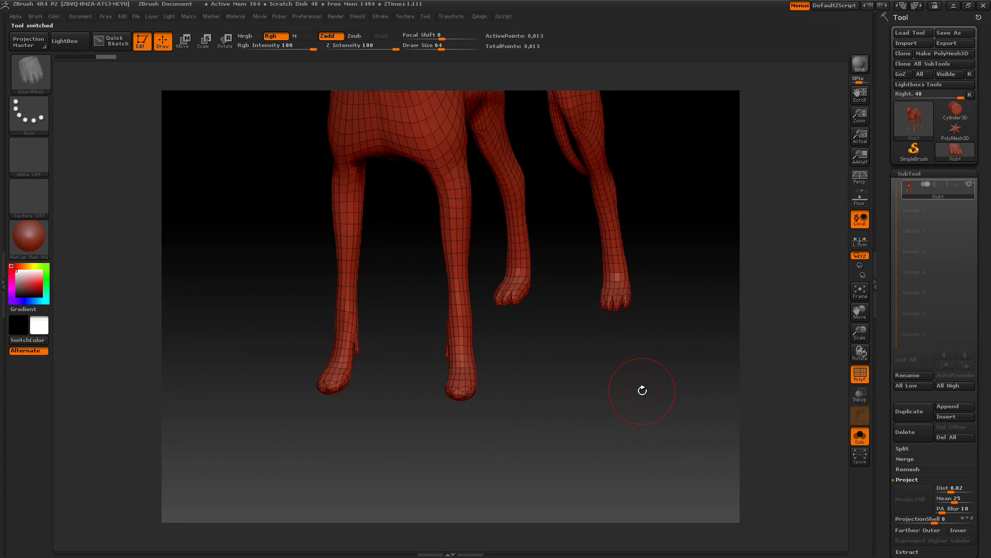
left_click_drag(629, 403, 664, 398)
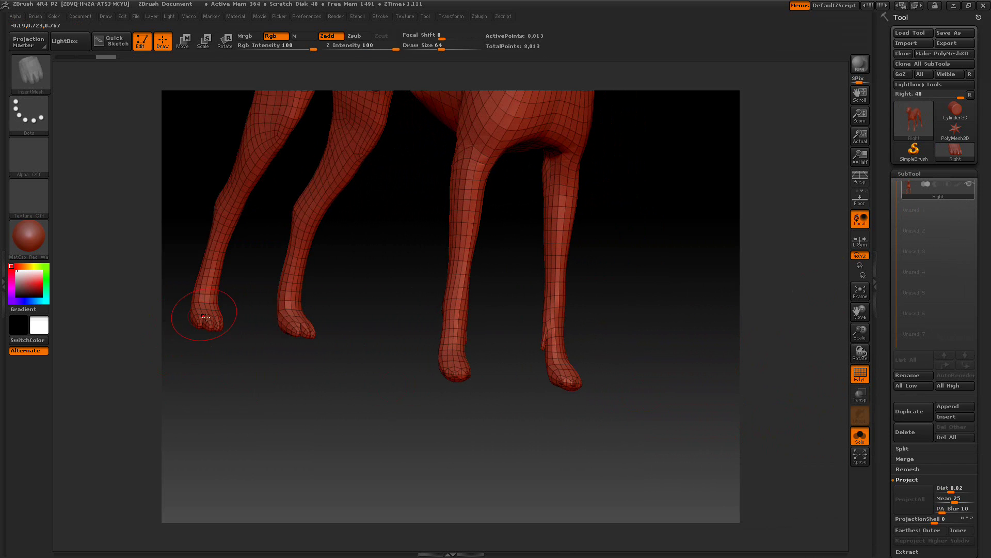
left_click_drag(288, 381, 315, 387)
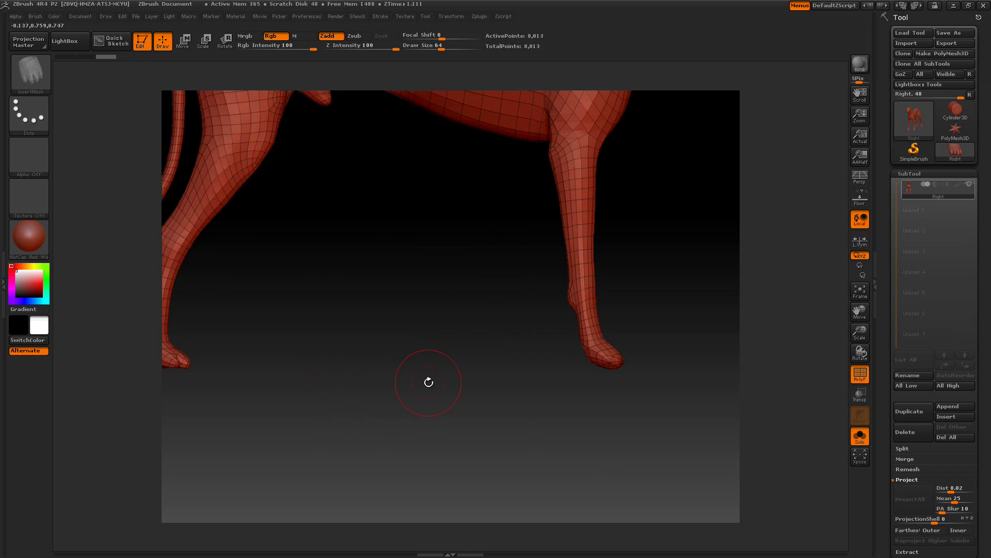
left_click_drag(428, 382, 421, 424)
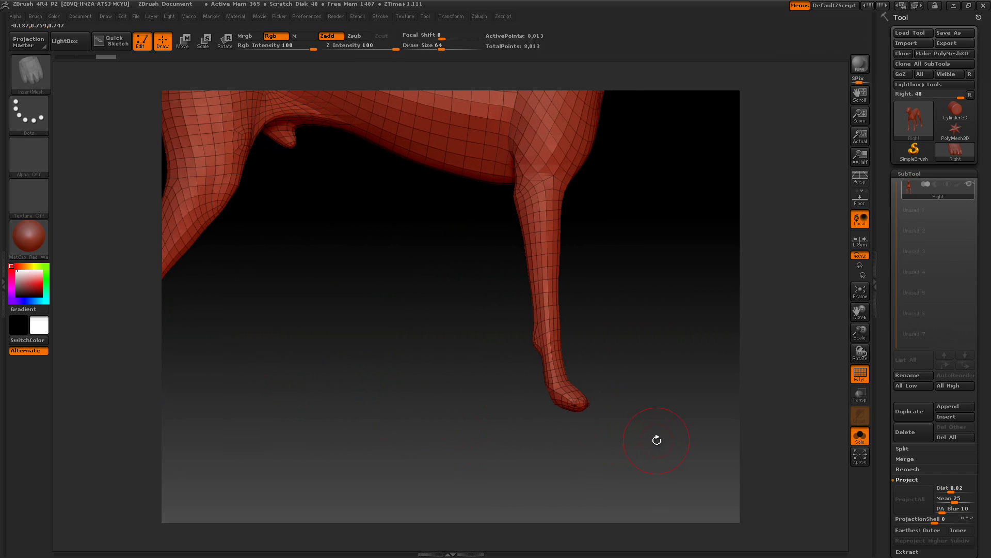
left_click_drag(646, 446, 500, 352, "ctrl+shift")
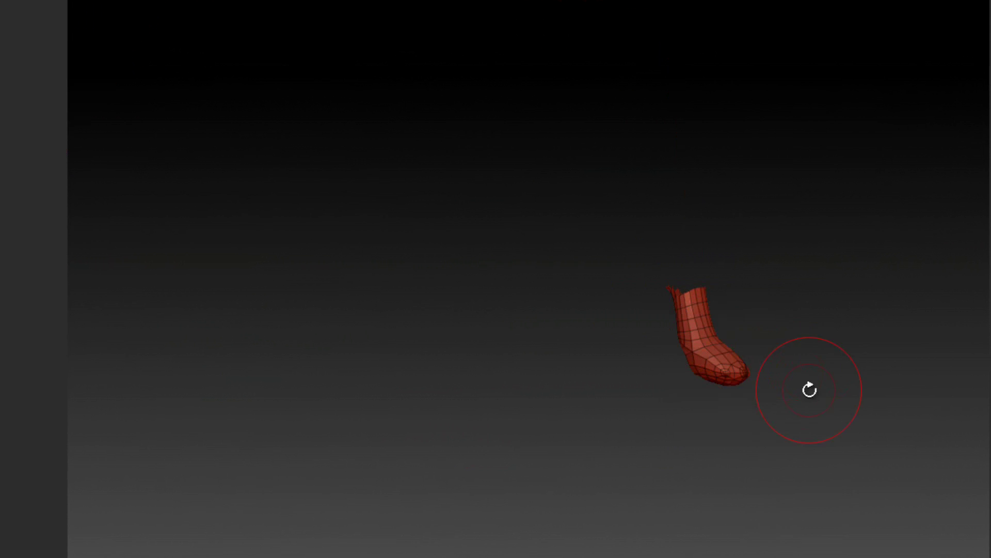
left_click_drag(810, 390, 736, 401)
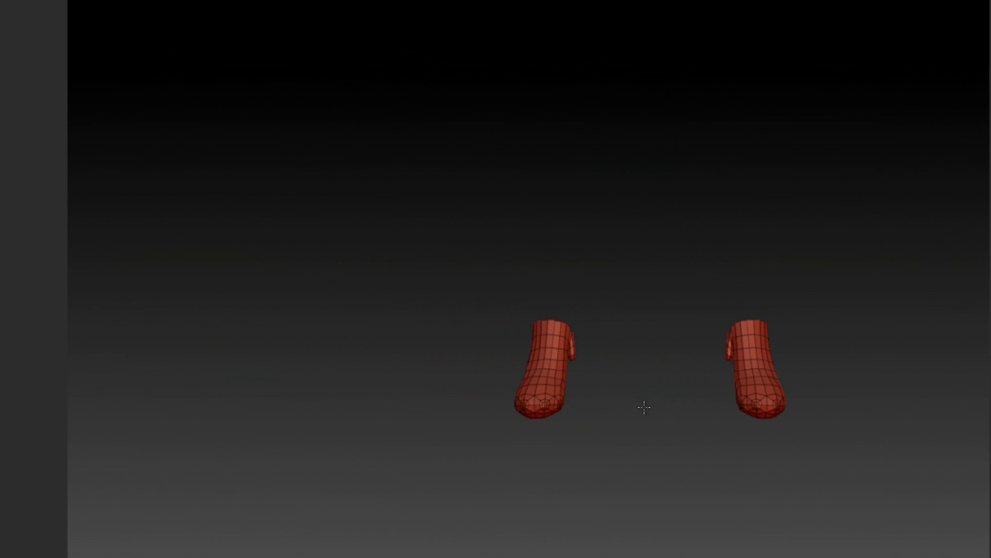
left_click_drag(614, 451, 504, 365)
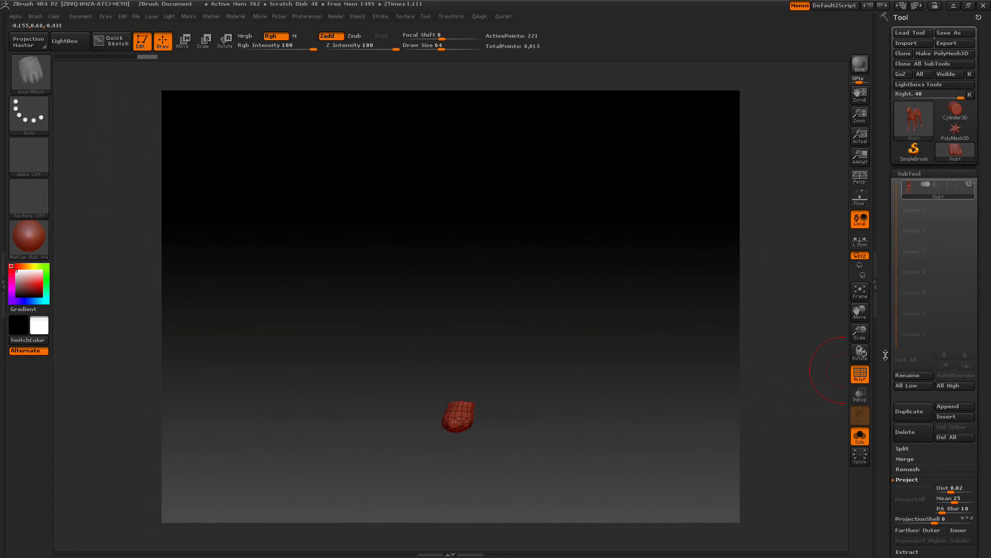
- Assign the visible right front foot its own polygroup and unhide the rest of the dog
left_click_drag(887, 347, 888, 195)
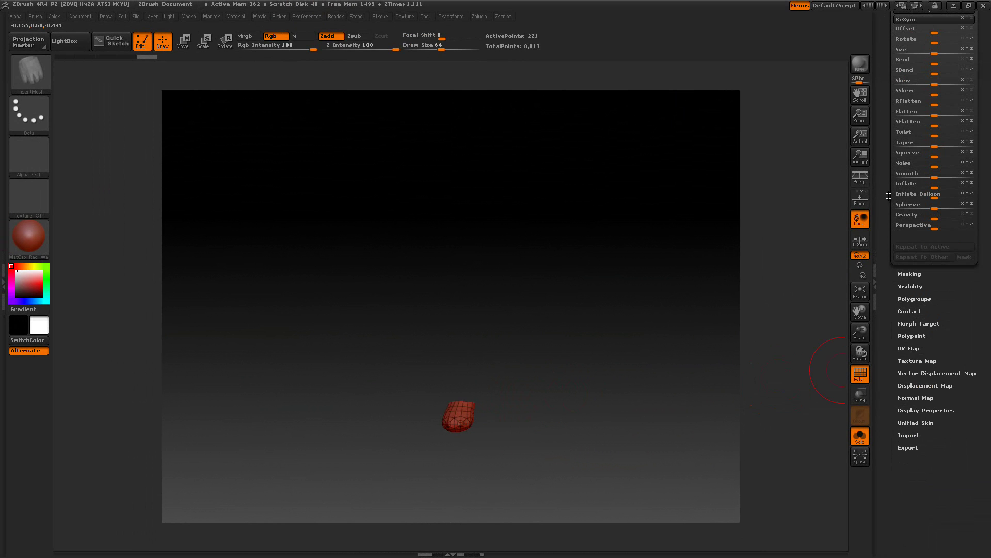
left_click(916, 297)
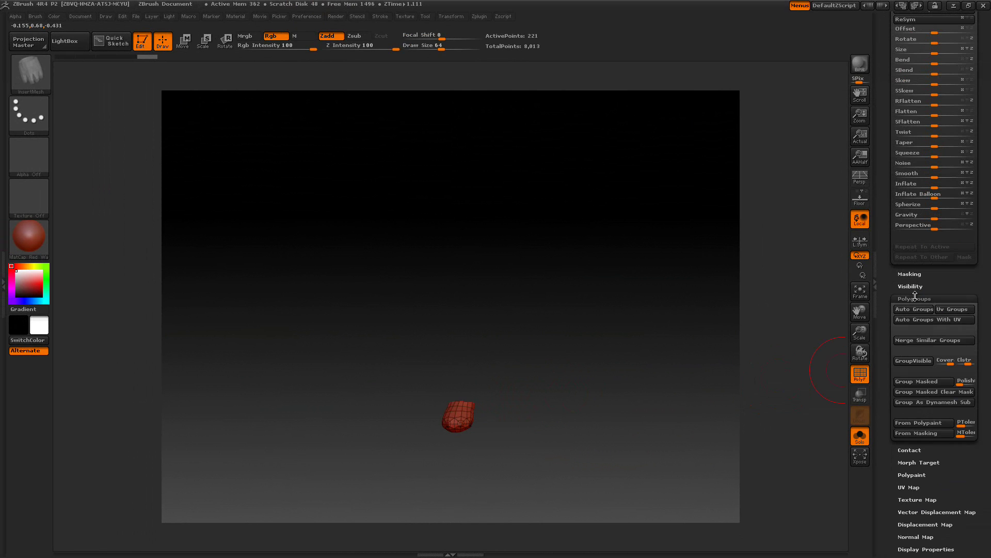
left_click(907, 362)
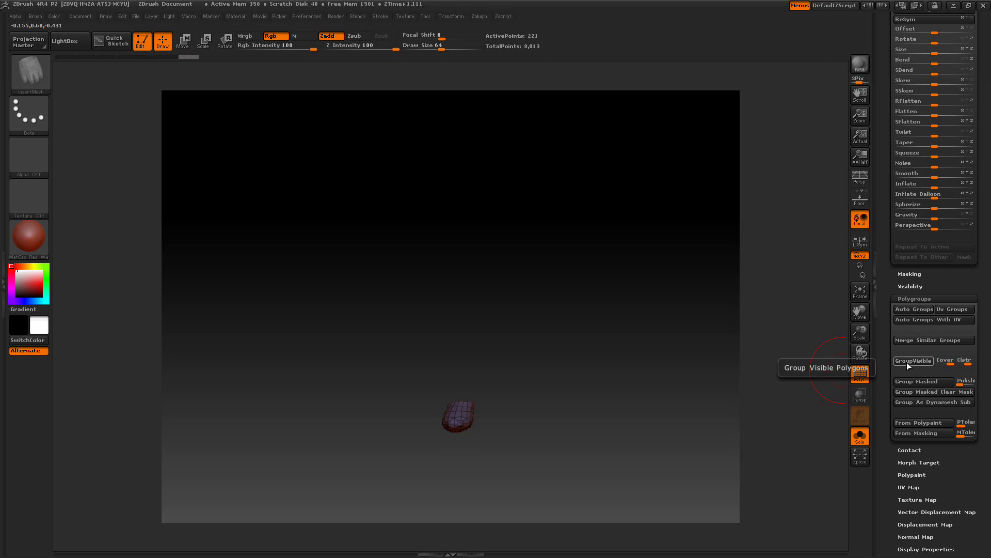
left_click(664, 281, "ctrl+shift")
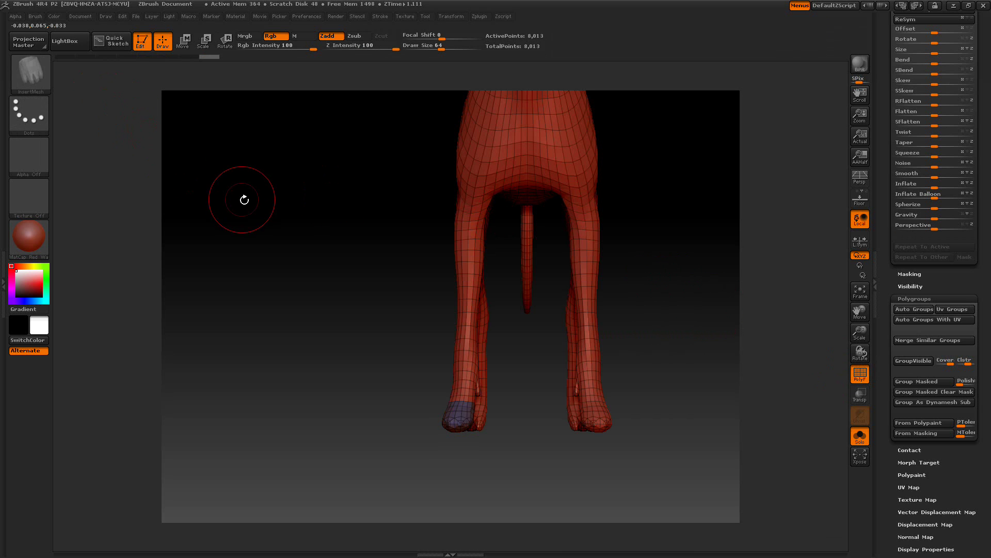
- Choose the Right paw mesh in the InsertMultiMesh brush
key("n")
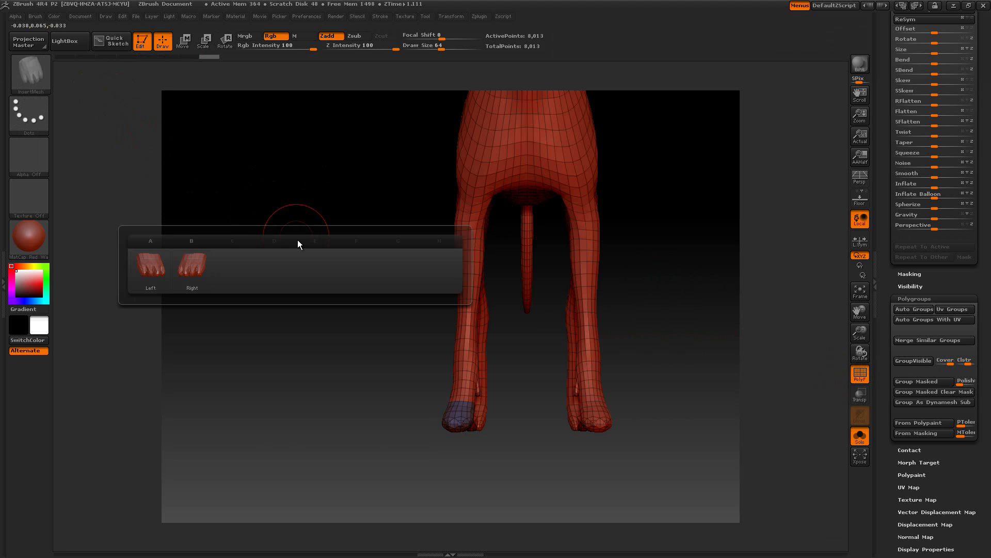
mouse_move(196, 270)
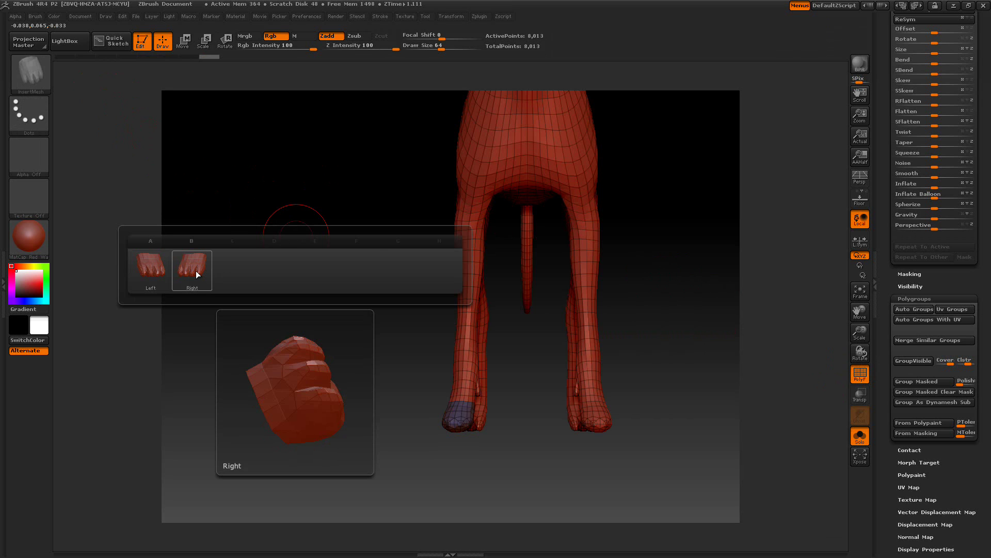
left_click(196, 271)
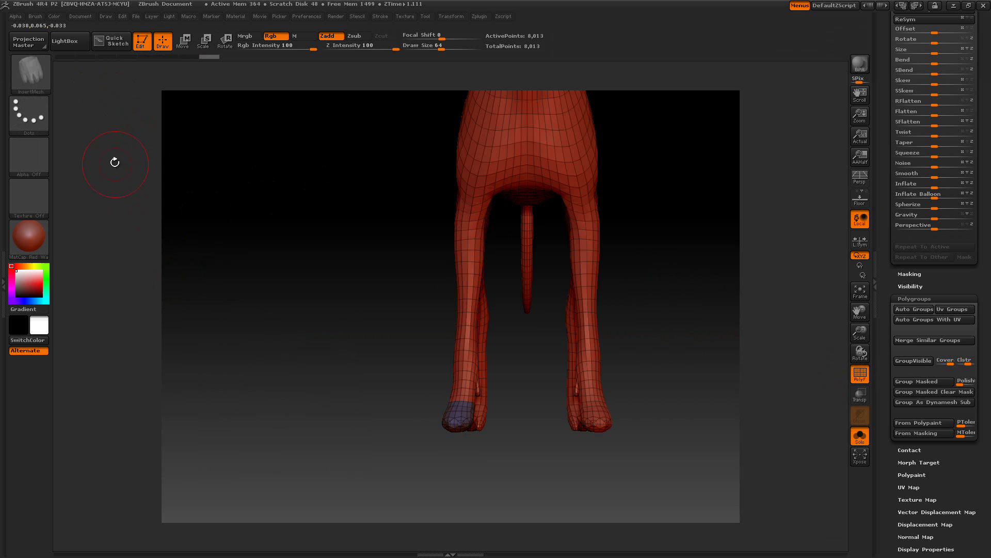
key("n")
left_click(125, 299)
- Try to insert the Right paw mesh on the right front foot's polygroup
left_click(456, 423, "ctrl+shift")
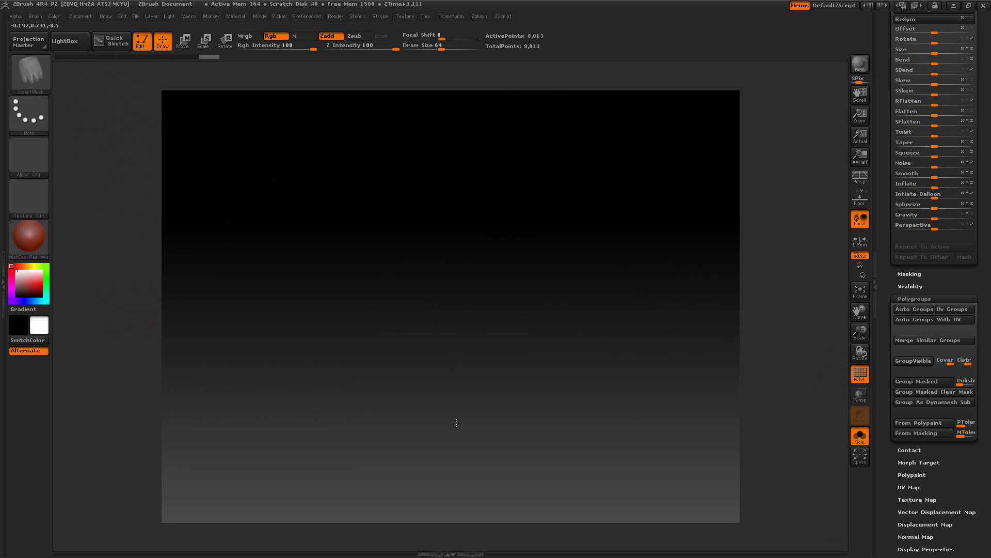
left_click_drag(457, 430, 458, 455, "alt")
left_click(458, 454, "ctrl+shift")
left_click_drag(407, 370, 630, 399)
key("ctrl+z")
- Insert the Right paw mesh on the front of the right front foot's polygroup
left_click_drag(705, 404, 661, 407)
left_click(458, 418, "ctrl+shift")
left_click(459, 444, "ctrl+shift")
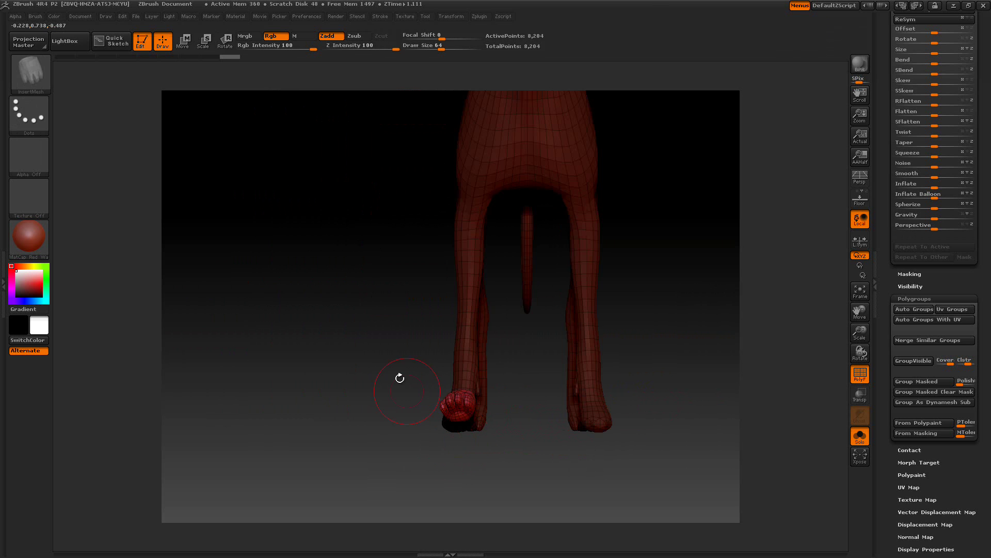
- Rotate the inserted paw so its toes point forward and move it back over the right front foot
left_click_drag(360, 311, 395, 309)
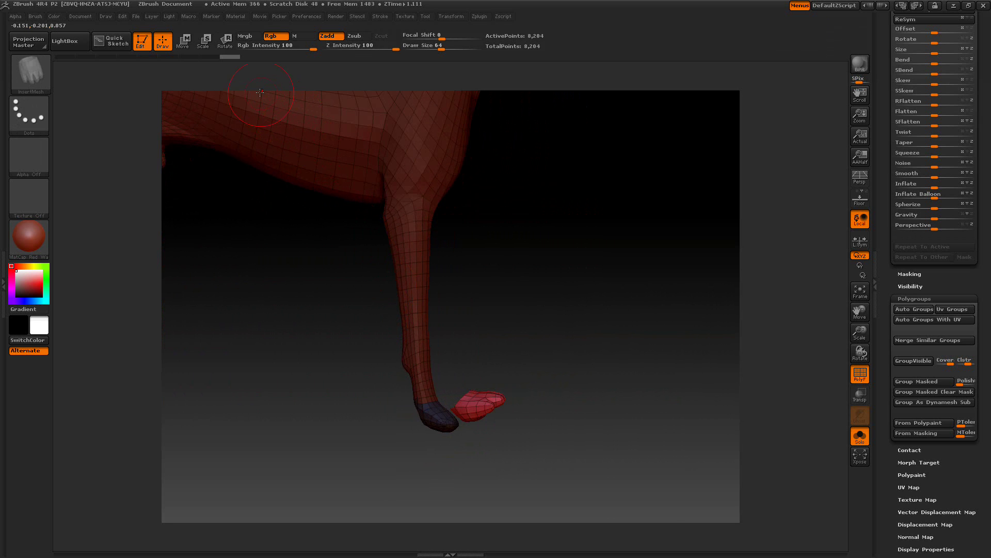
left_click(225, 42)
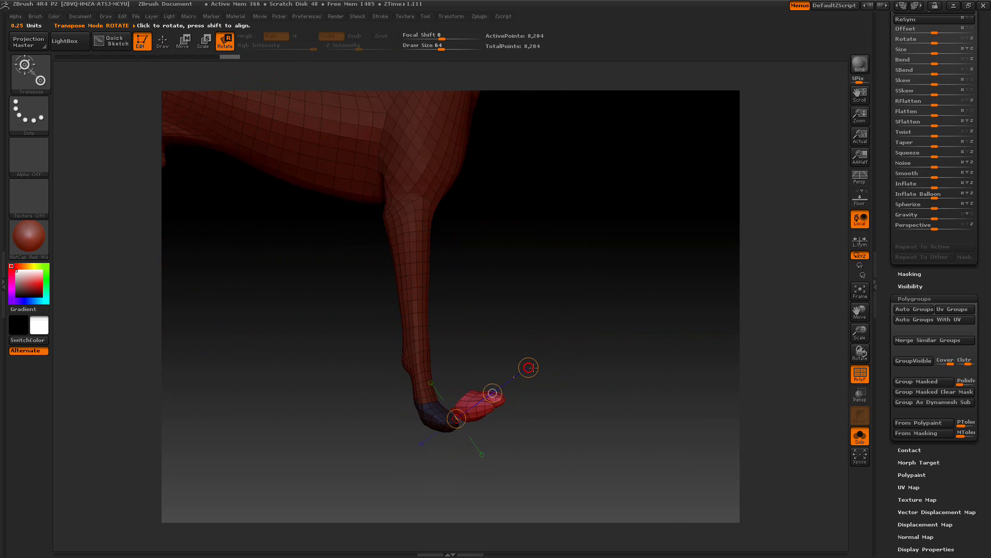
left_click_drag(529, 368, 545, 418)
left_click_drag(457, 419, 529, 367)
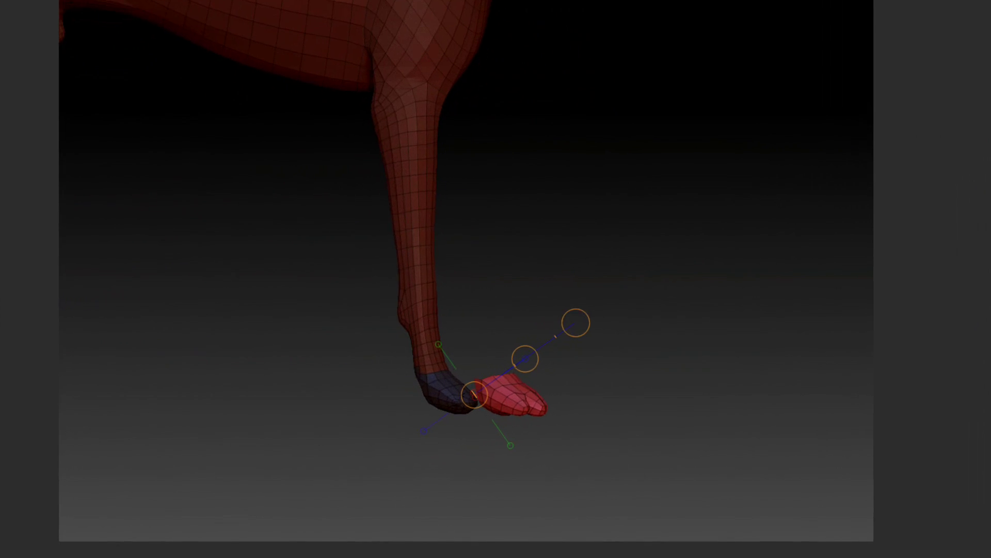
left_click_drag(507, 397, 649, 399)
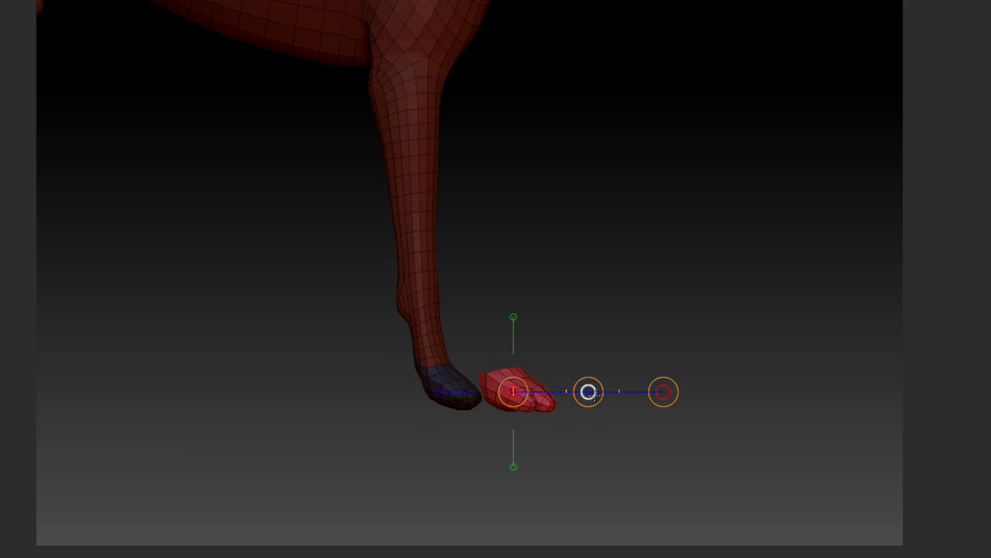
left_click_drag(589, 392, 529, 389)
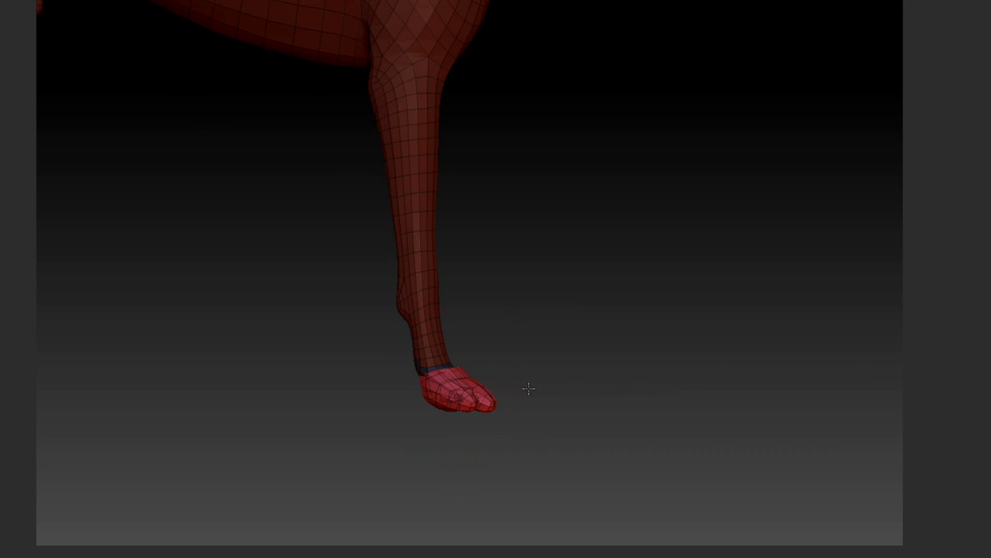
- Fine-tune the inserted paw's position over the right front foot with the Transpose line
left_click_drag(735, 405, 750, 278)
right_click_drag(749, 278, 823, 358, "ctrl")
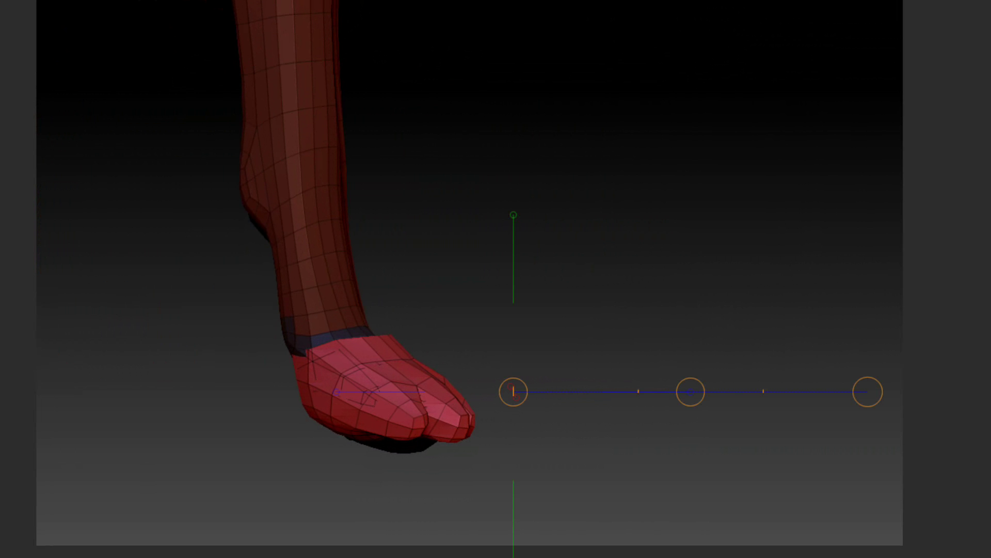
mouse_move(343, 380)
left_mouse_down()
mouse_move(642, 389)
mouse_move(656, 380)
left_mouse_up()
key("ctrl+shift+z")
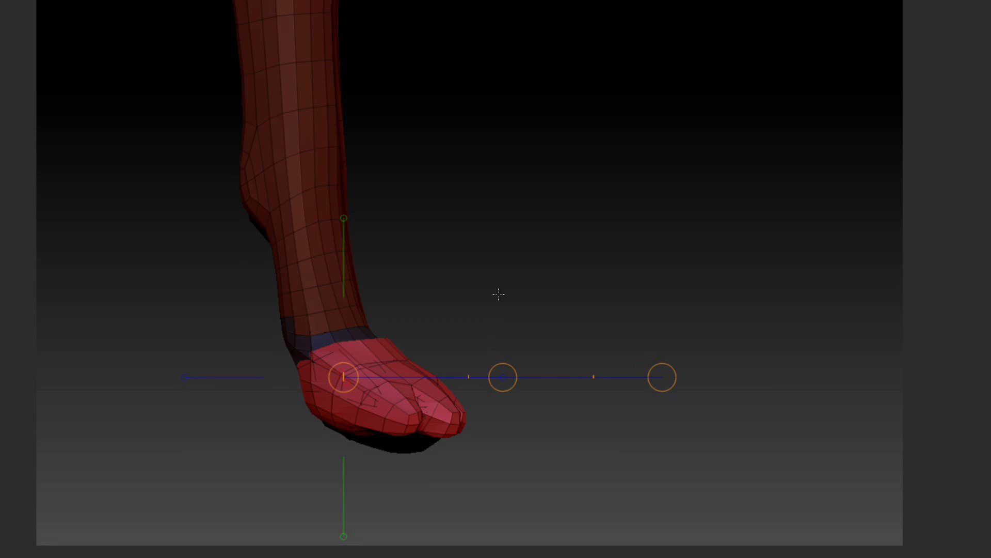
left_click_drag(503, 377, 498, 380)
- Clear the mask in Draw mode to replace the right front foot's polygroup with the inserted paw and bridge it to the leg
left_click_drag(650, 263, 554, 272)
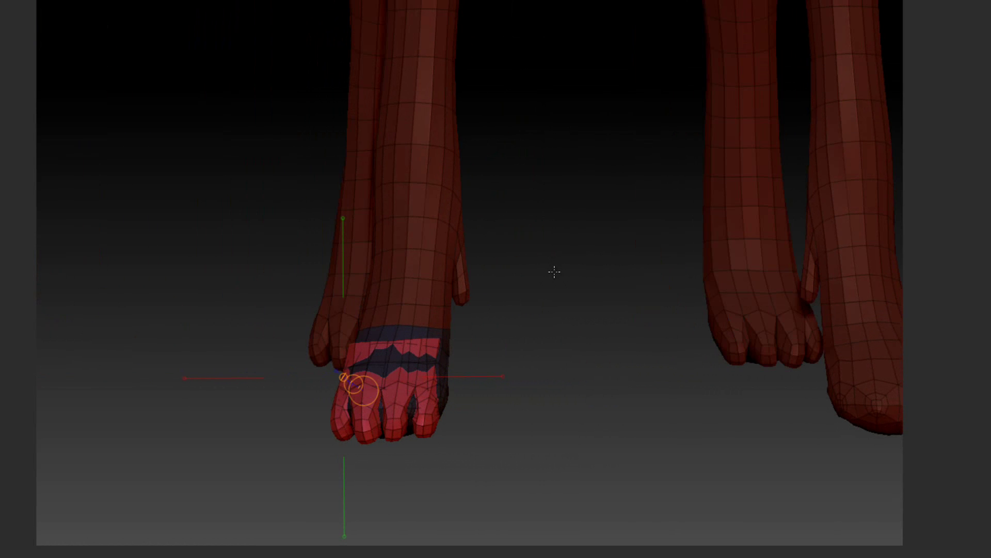
key("q")
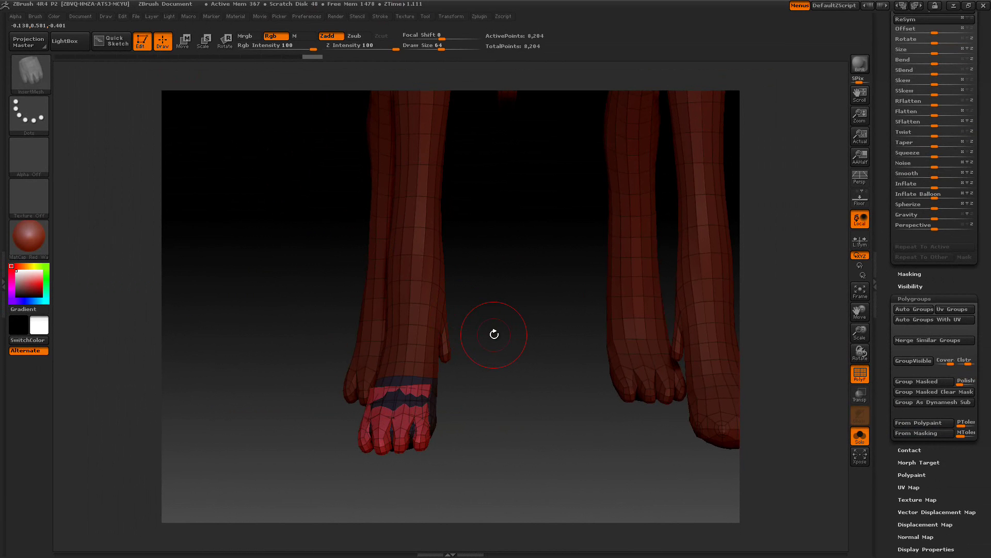
key("ctrl")
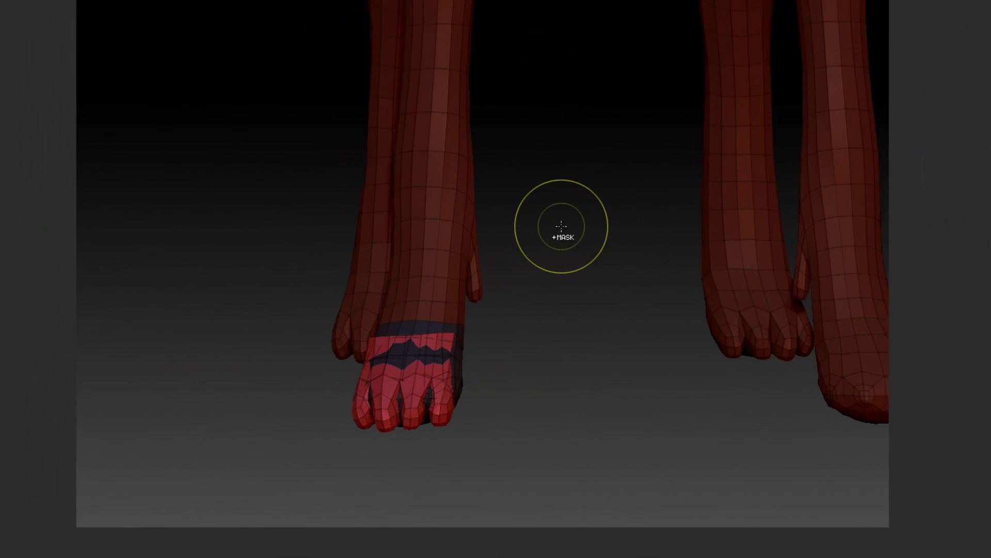
left_click_drag(561, 227, 626, 349, "ctrl")
left_click_drag(543, 175, 645, 301, "ctrl")
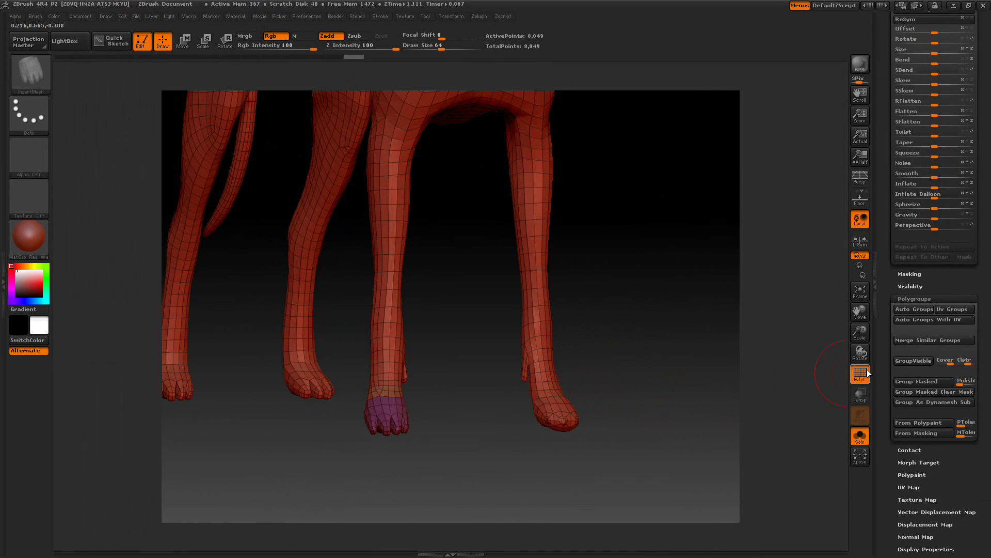
- Regroup the entire dog as one polygroup, isolate the left front foot as a separate polygroup, and unhide the whole mesh
left_click(903, 361)
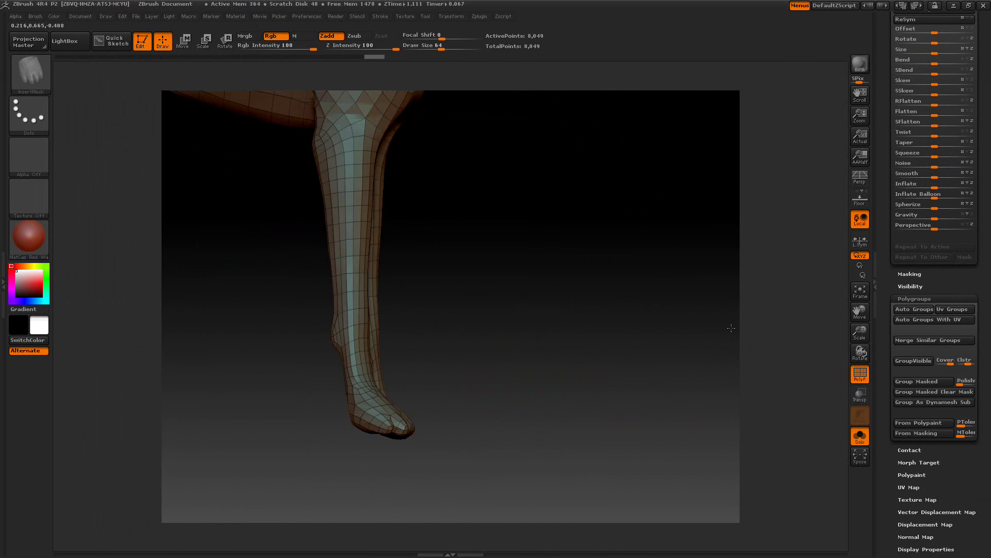
mouse_move(731, 328)
left_mouse_down()
mouse_move(689, 339)
mouse_move(719, 329)
left_mouse_up()
left_click_drag(511, 483, 296, 360, "ctrl+shift")
left_click_drag(608, 405, 585, 421)
left_click_drag(646, 456, 475, 319, "ctrl+shift")
left_click_drag(644, 452, 535, 393, "ctrl+shift")
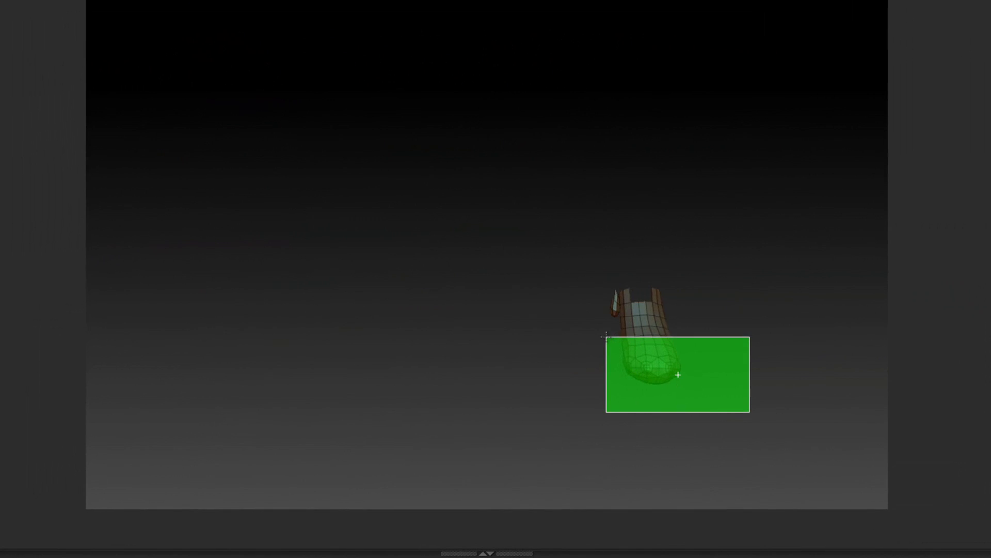
left_click_drag(601, 332, 601, 333, "ctrl+shift")
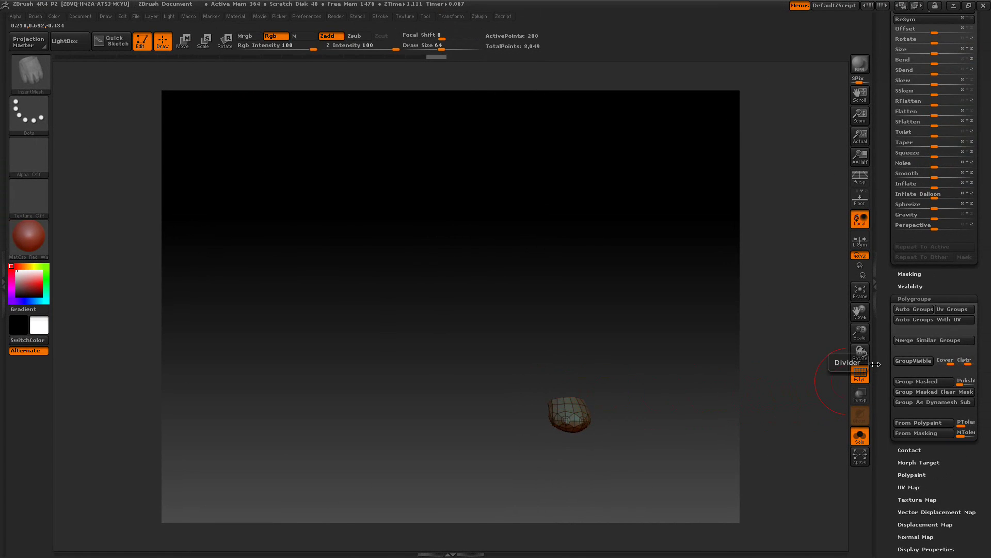
left_click(908, 362)
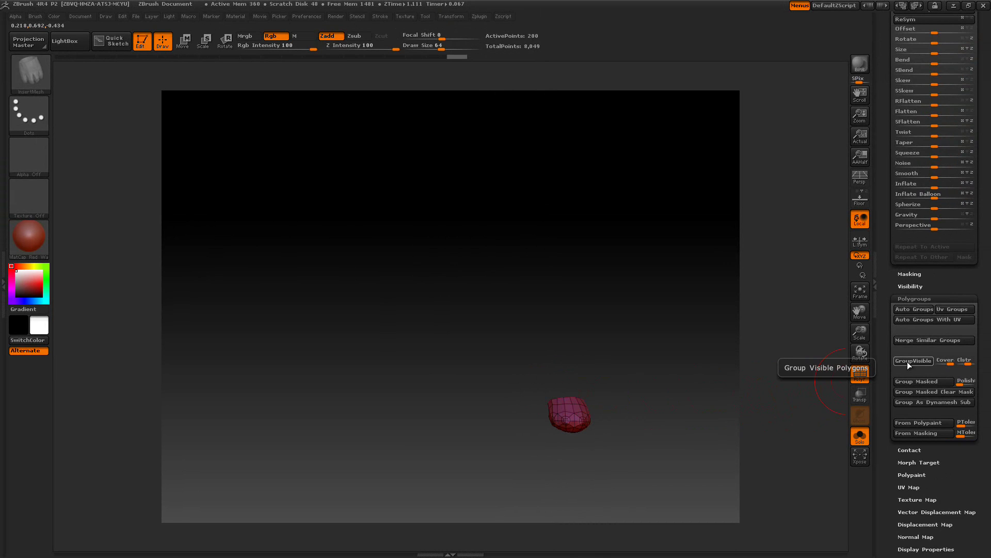
left_click(683, 316, "ctrl+shift")
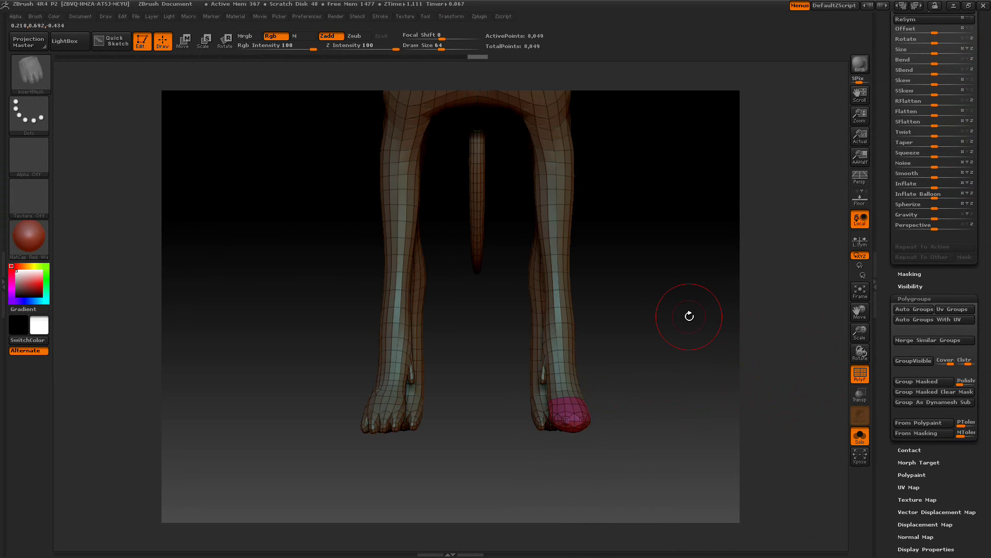
- Choose the Left paw mesh and insert it on the left front foot, undoing the first misplaced insertion
key("m")
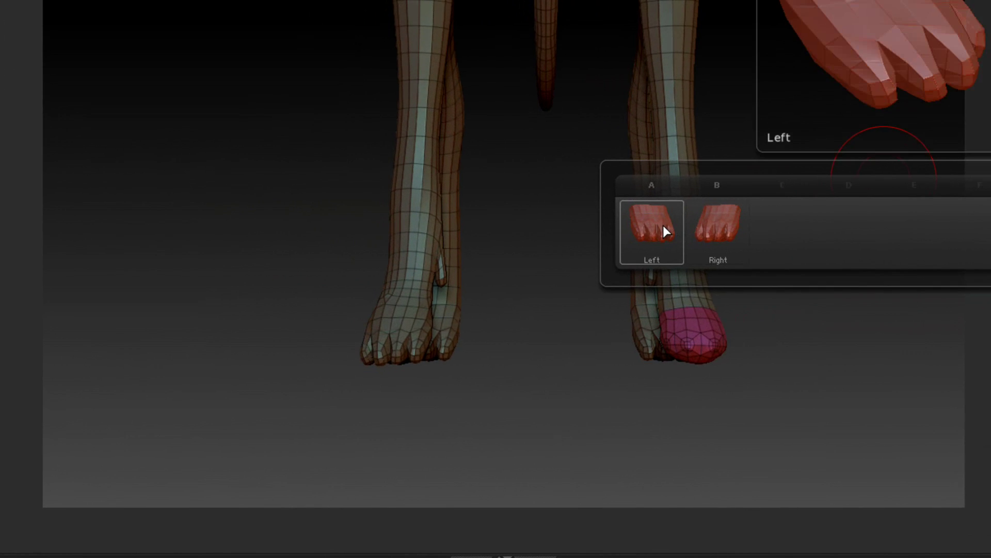
left_click(664, 228)
key("m")
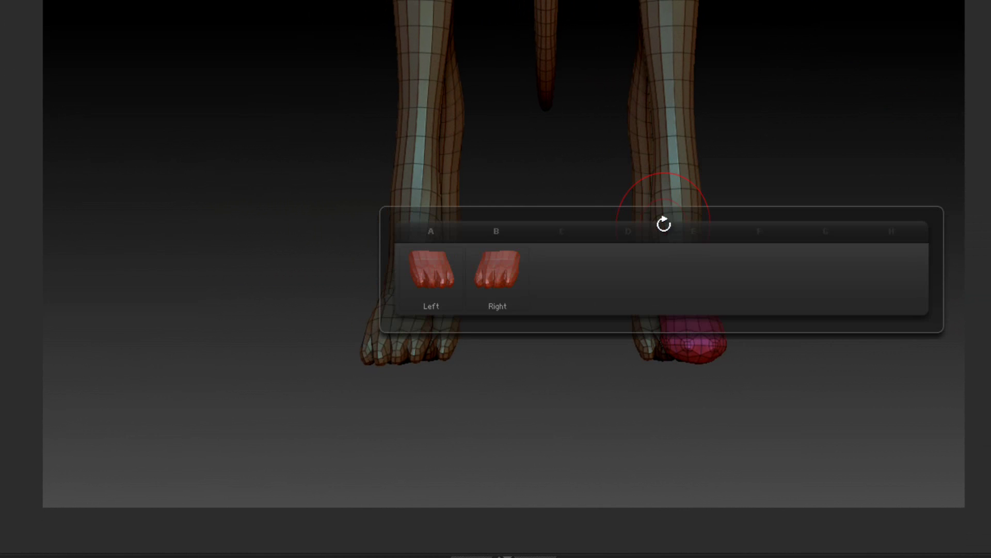
left_click(448, 268)
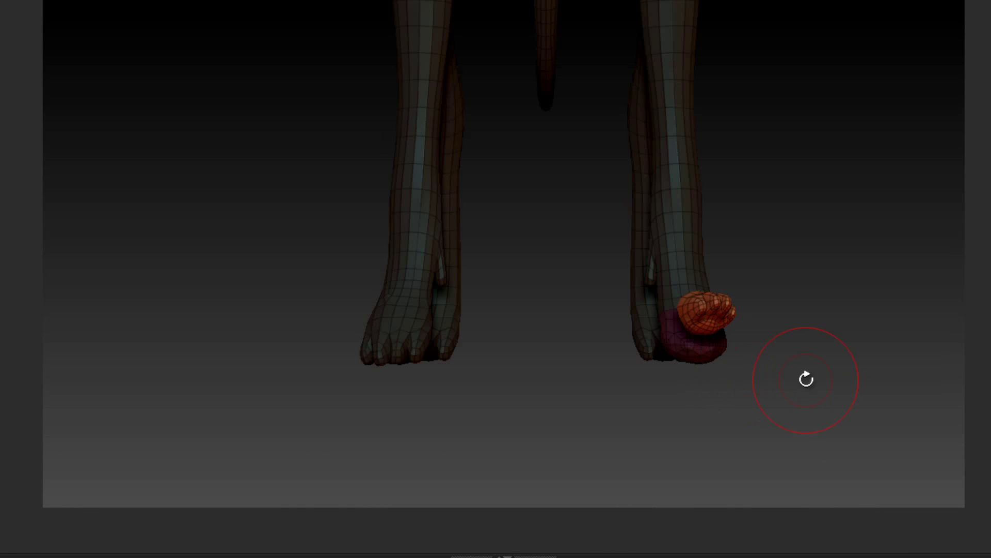
key("ctrl+z")
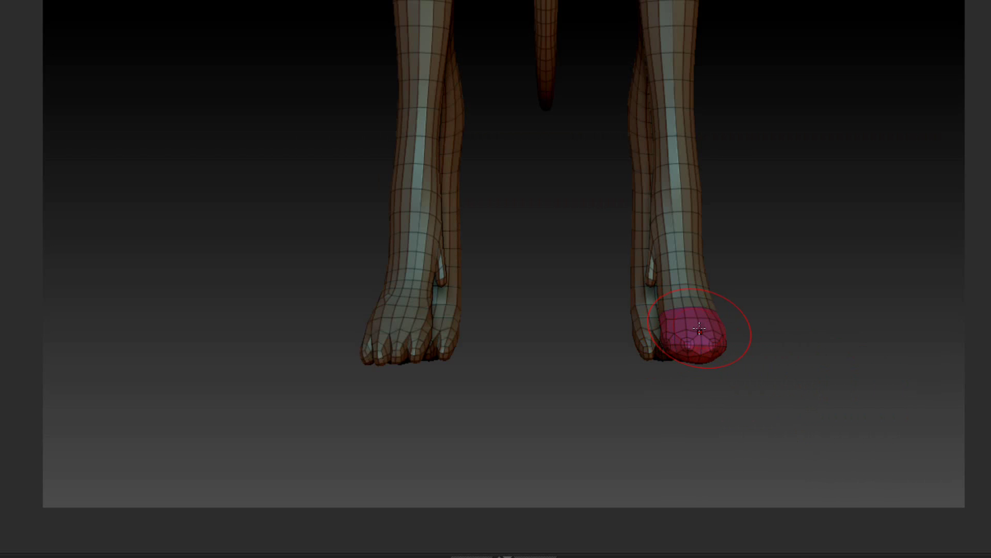
left_click_drag(701, 331, 700, 367)
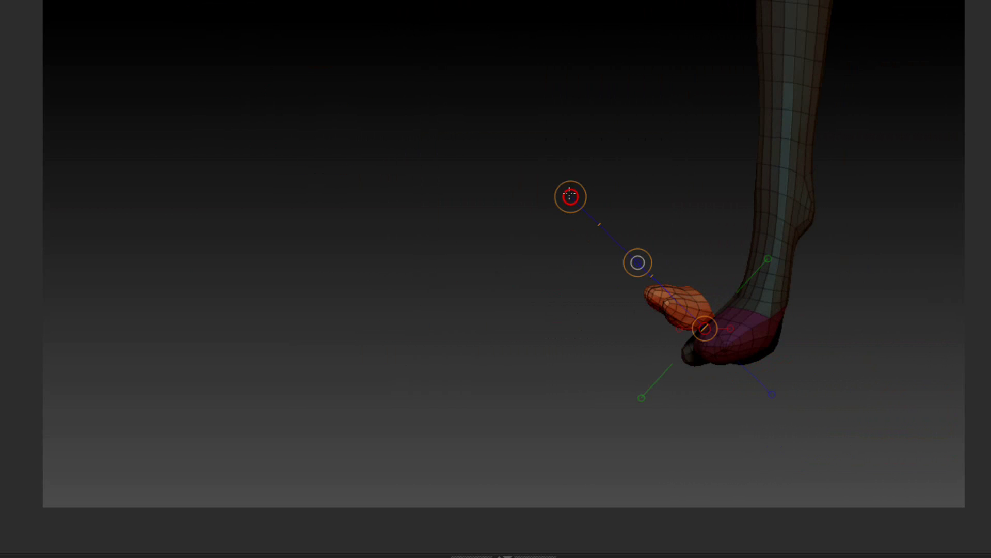
- Rotate the inserted Left paw with the Transpose line so its toes point forward and its sole lies level
left_click_drag(571, 195, 557, 301)
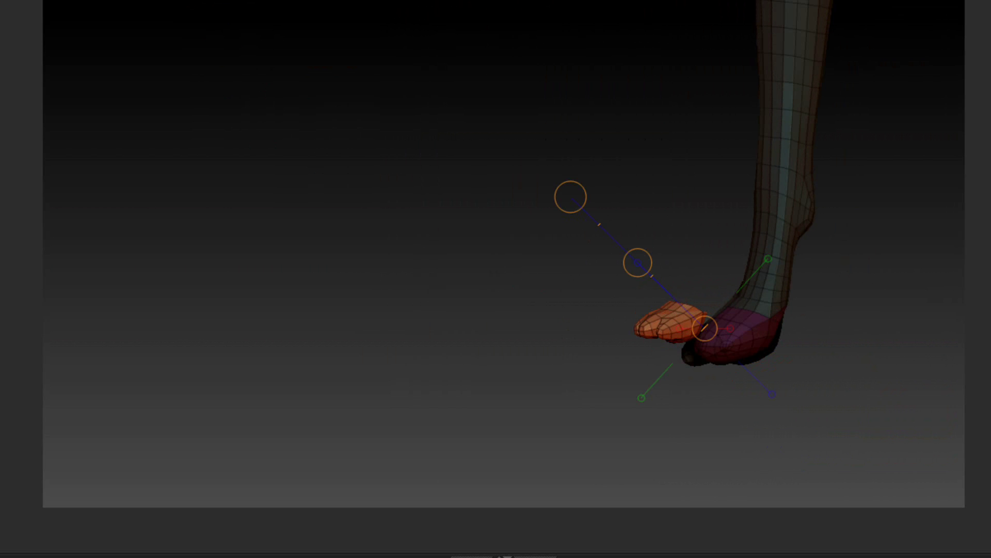
left_click_drag(570, 197, 540, 184)
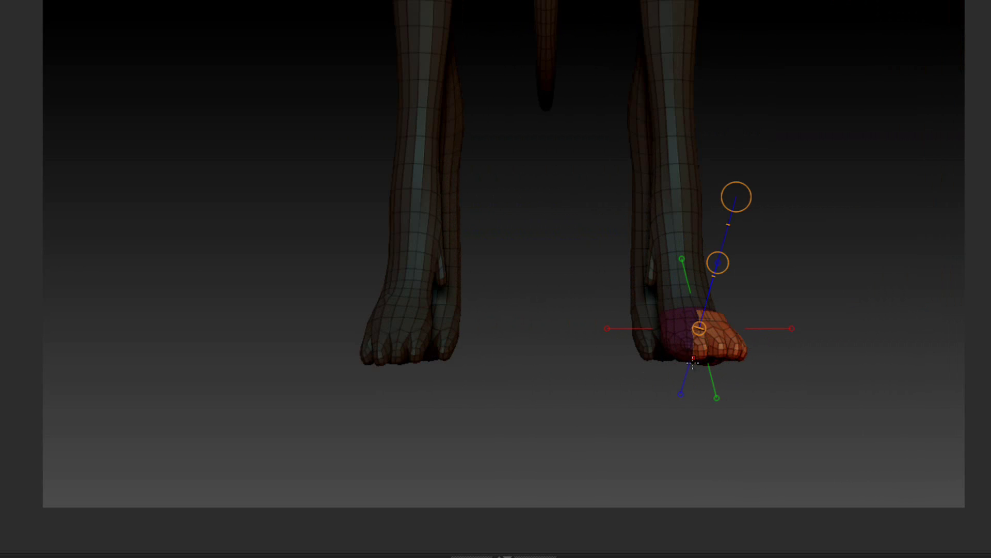
- Move the inserted paw sideways over the left front foot and clear the mask to bridge it to the leg
left_click(791, 328)
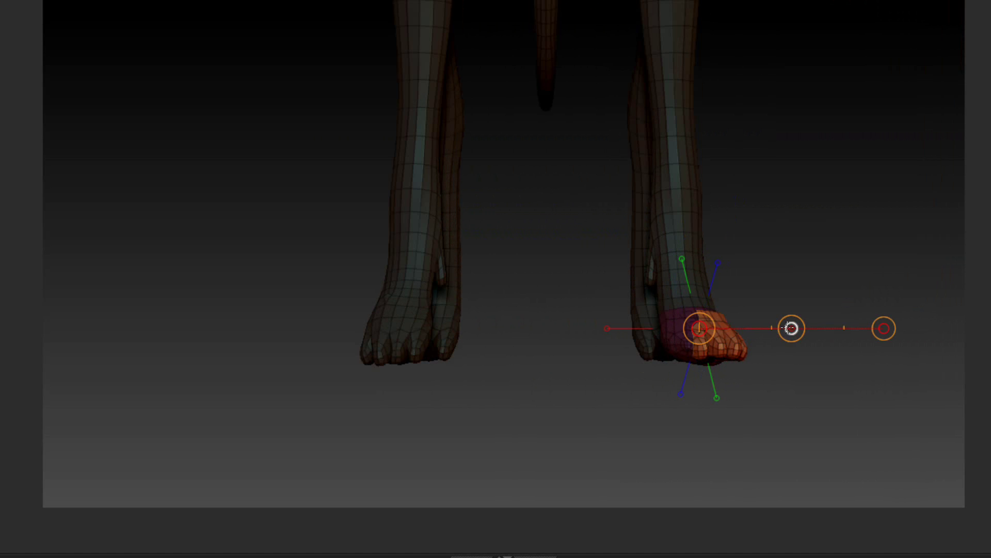
left_click_drag(792, 328, 786, 327)
key("ctrl+z")
key("ctrl+z")
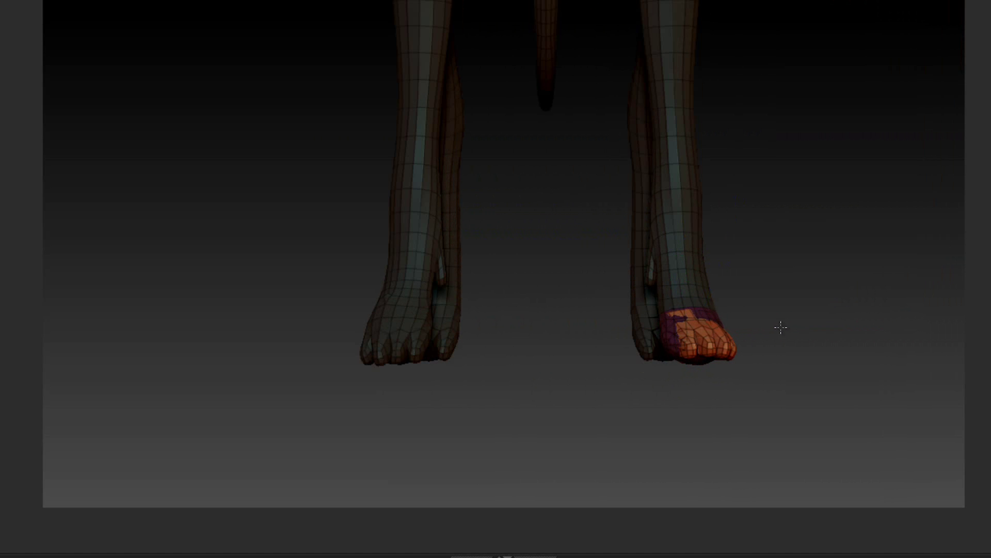
key("ctrl+z")
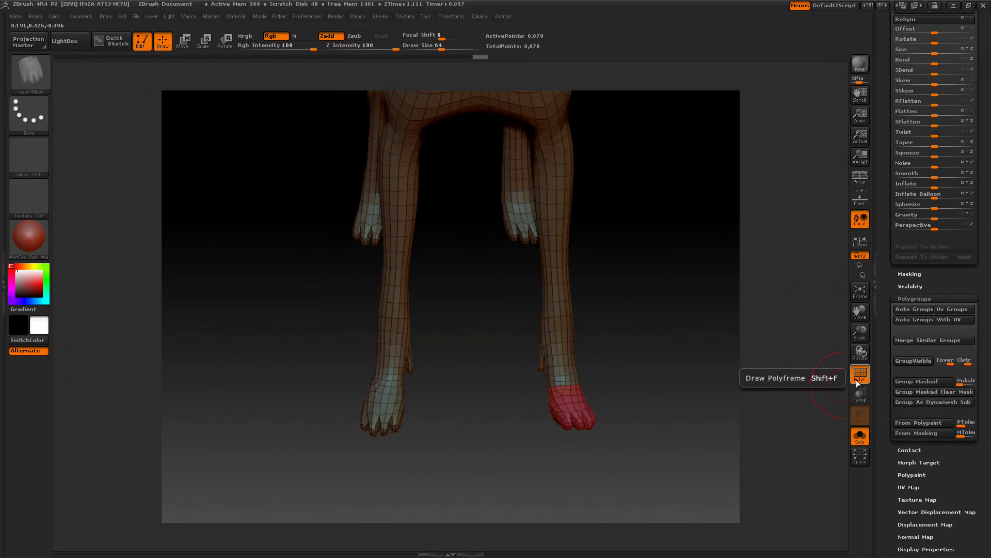
- Examine the replaced front feet and the whole dog, first with the polyframe hidden and again with it shown
left_click(859, 374)
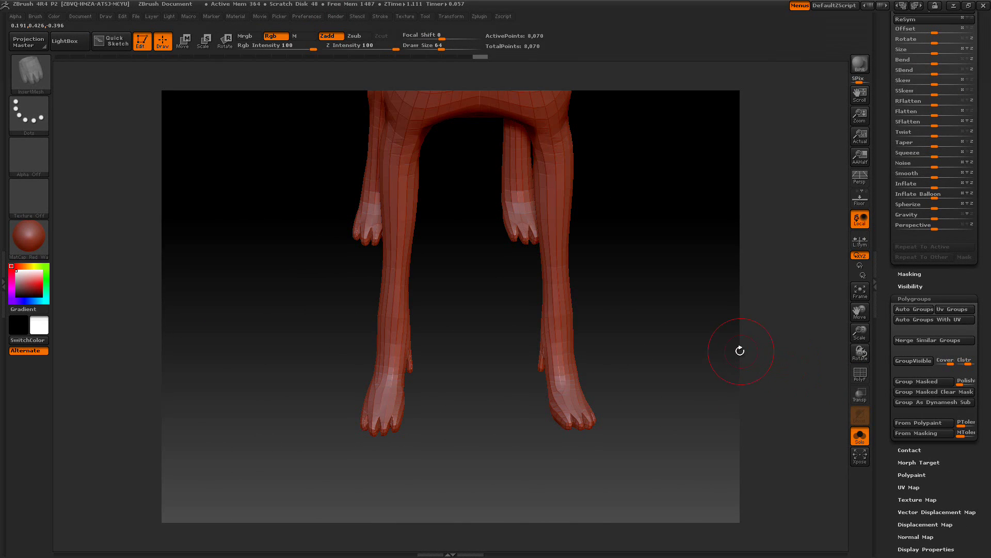
left_click_drag(724, 344, 679, 363)
key("f")
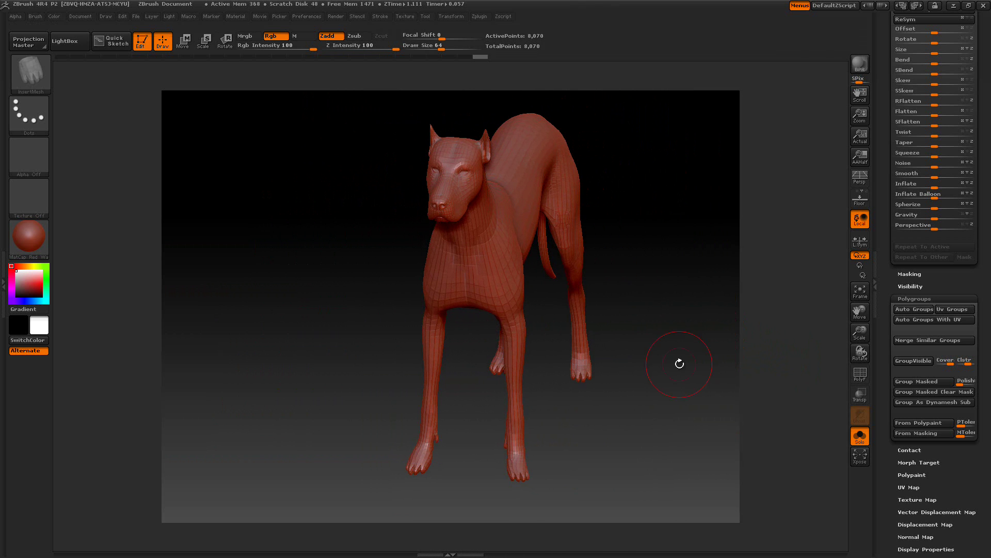
left_click(860, 372)
mouse_move(702, 382)
left_mouse_down("alt")
mouse_move(749, 484)
mouse_move(717, 376)
left_mouse_up("alt")
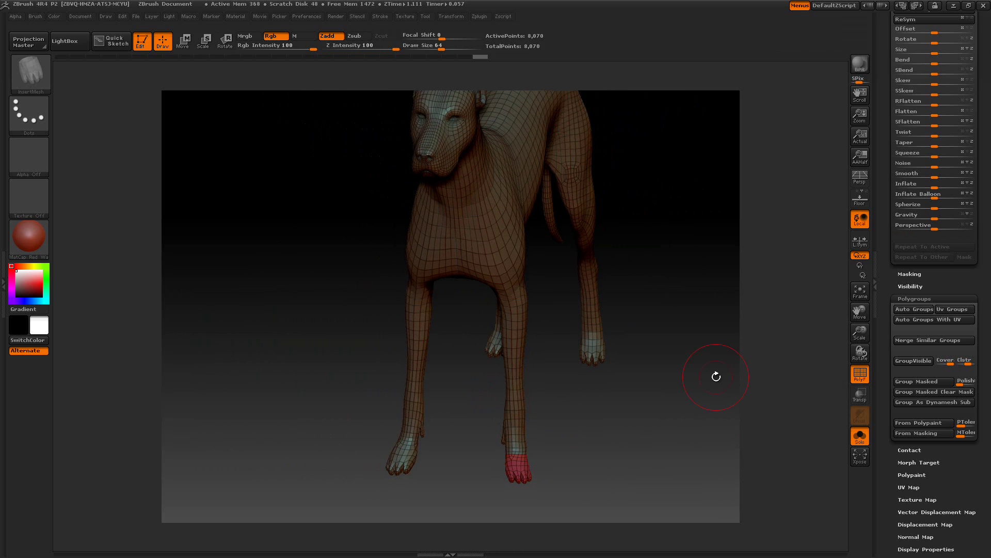
- Expand the Geometry settings to examine the EdgeLoop and qRemesher options, and view the whole dog
left_click_drag(892, 170, 895, 302)
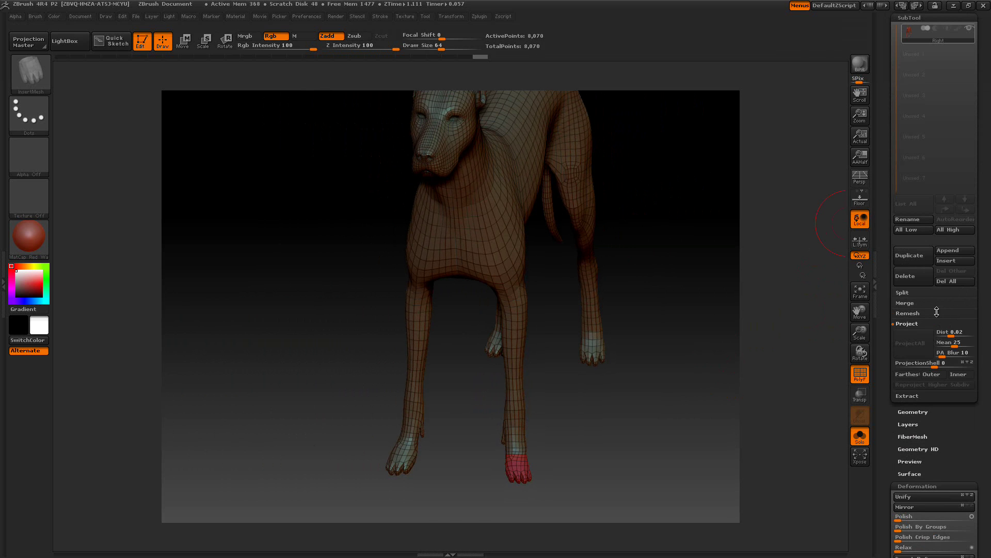
left_click(908, 412)
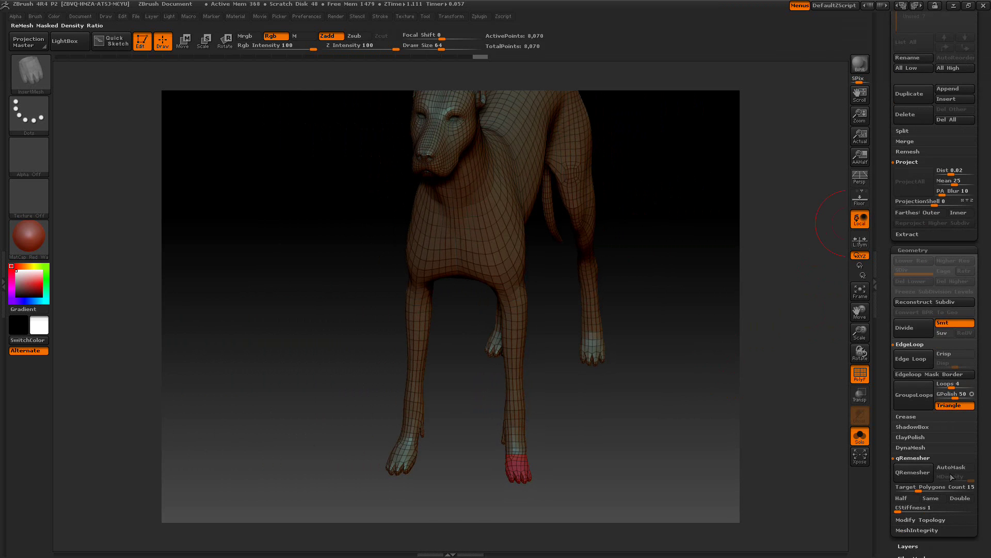
left_click_drag(646, 382, 662, 296)
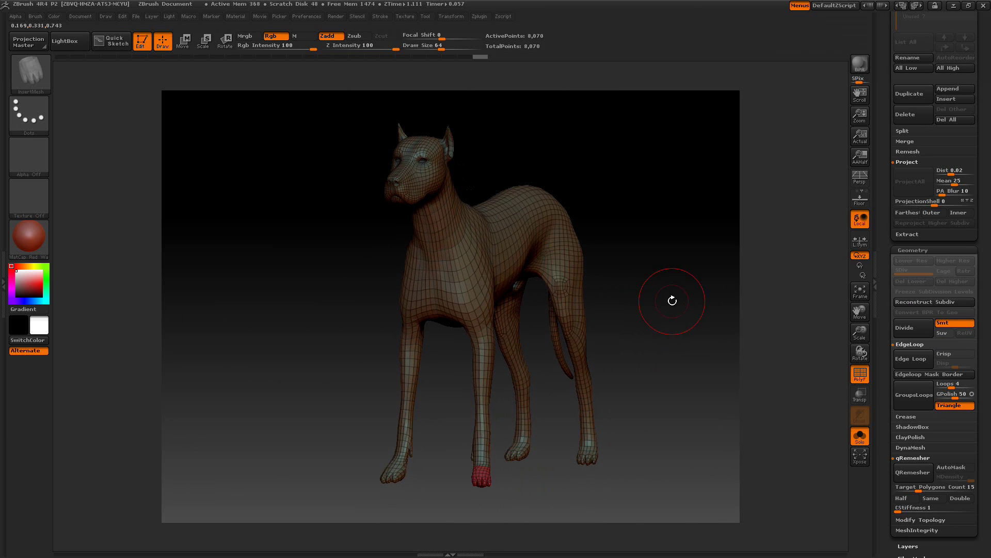
- Hide the polyframe and show the floor grid beneath the dog
key("shift+f")
key("shift+p")
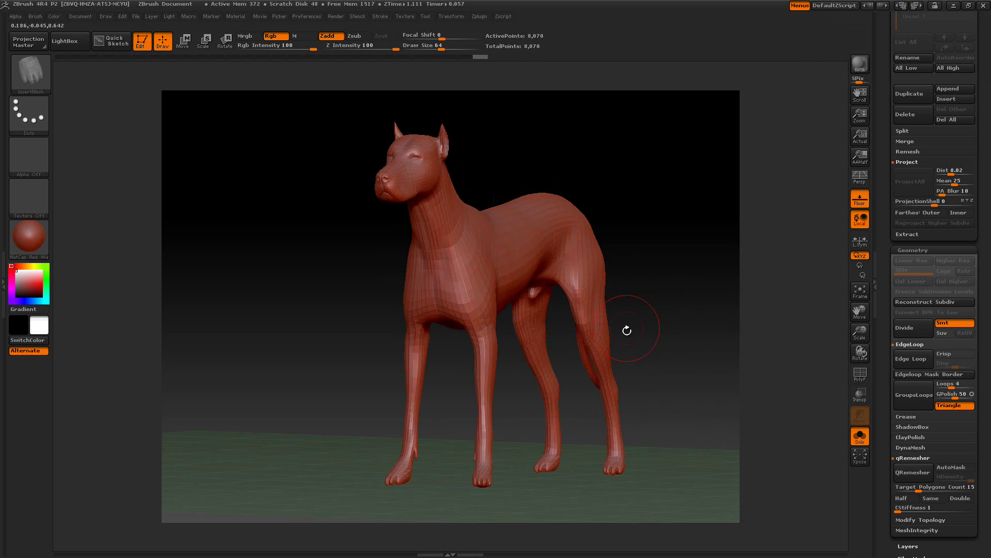
- Examine the 3D sculpting brush library and the InsertMesh brush creation options
left_click(23, 63)
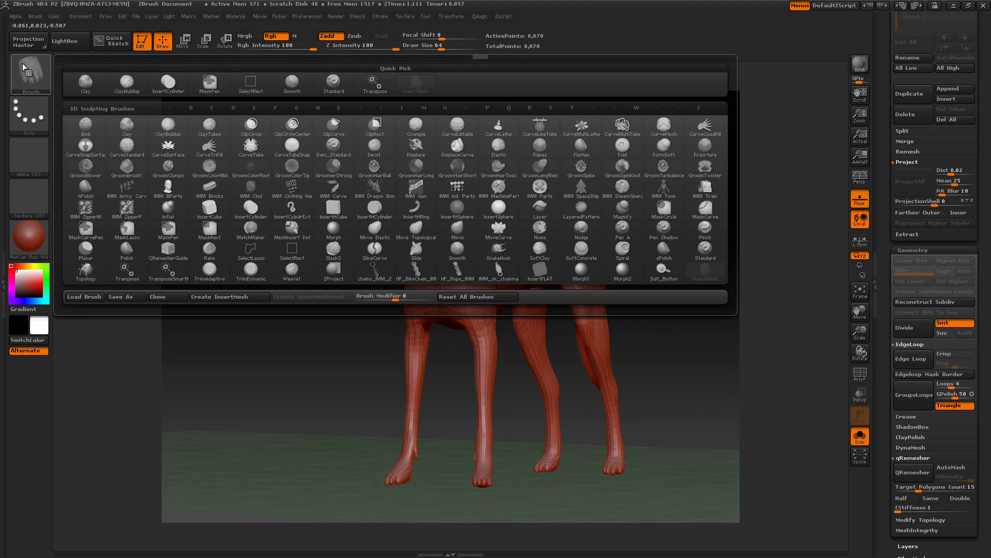
left_click(29, 17)
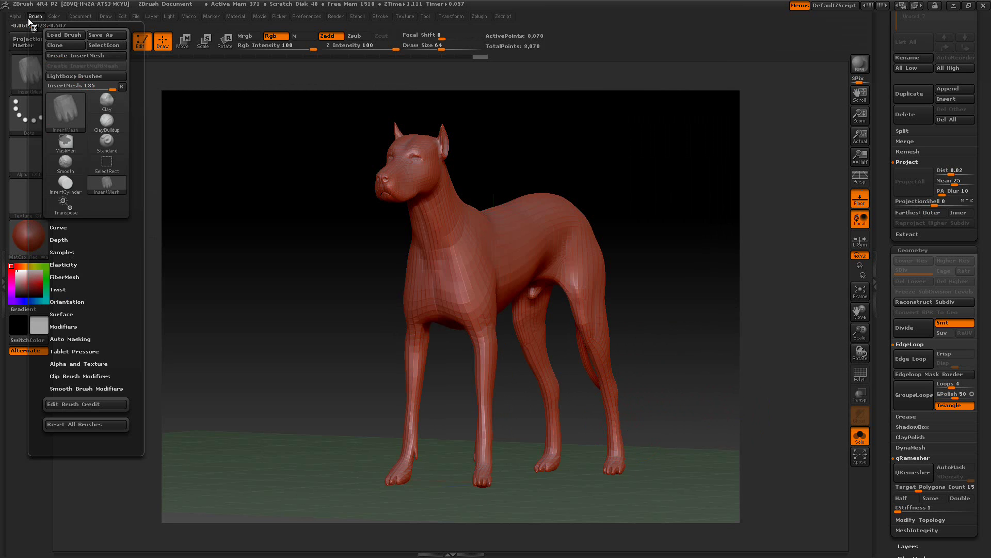